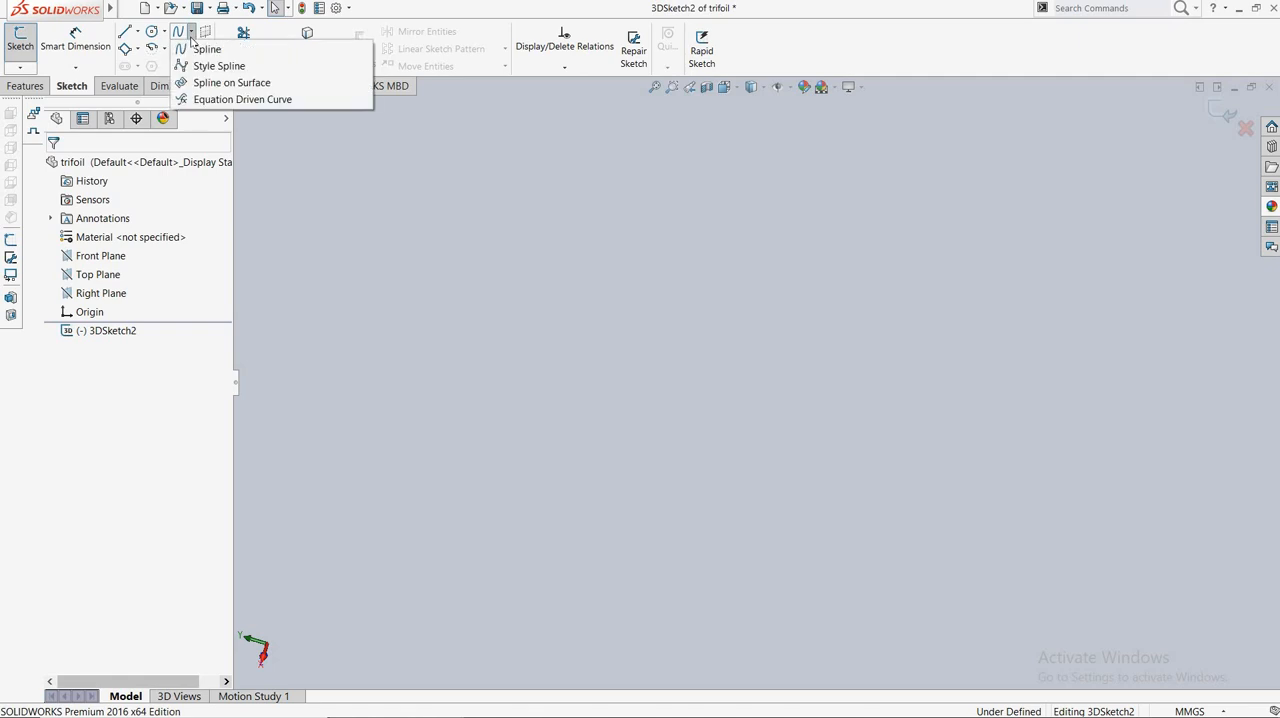
Start an Equation Driven Curve in the 3D sketch and define its x equation as (25*sin(3*2*pi*t)+40)*sin(2*2*pi*t).
{"action": "left_click", "coordinate": [240, 99]}
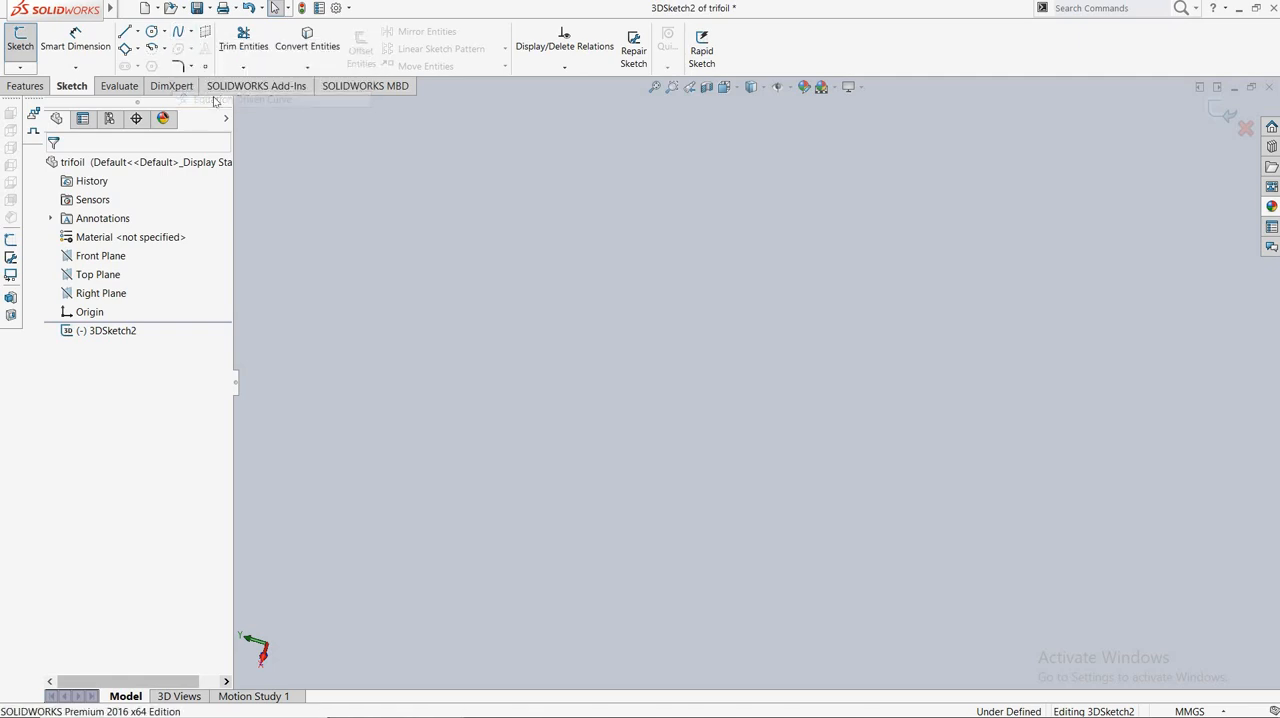
{"action": "left_click", "coordinate": [153, 293]}
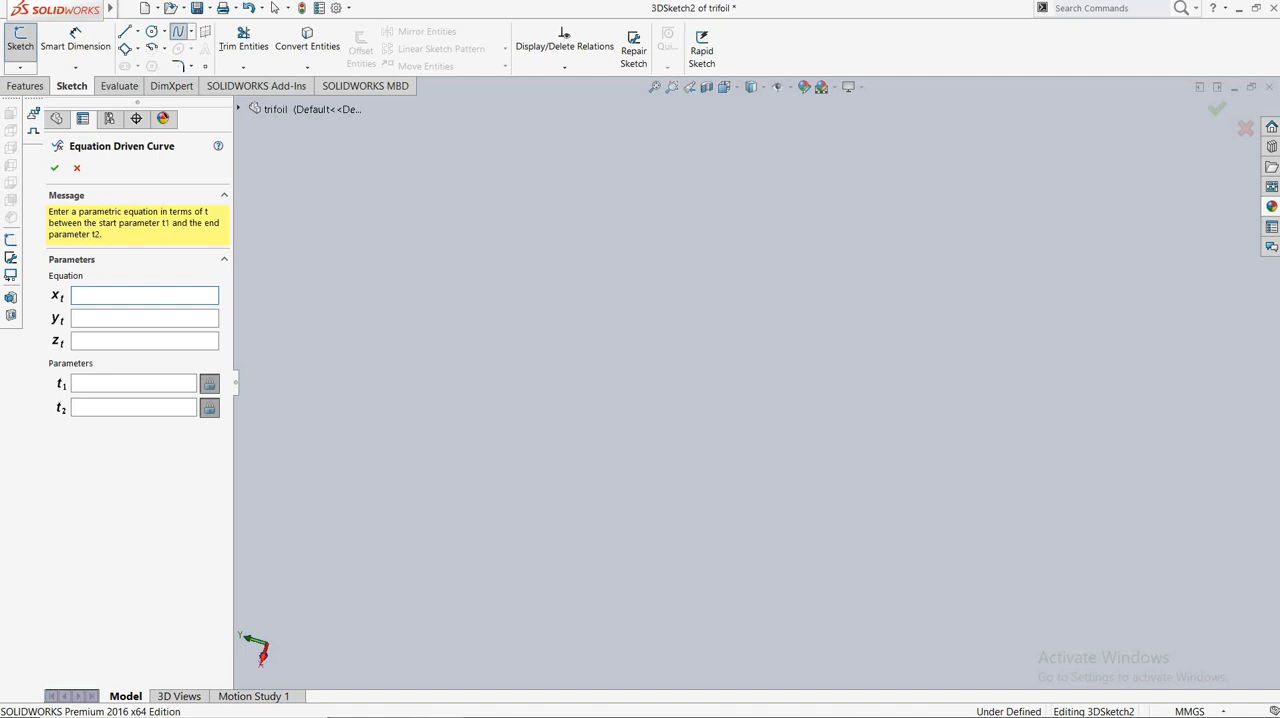
{"action": "type", "text": "(25*sin(3*2*pi*t)+40)*sin(2*2*pi*t)"}
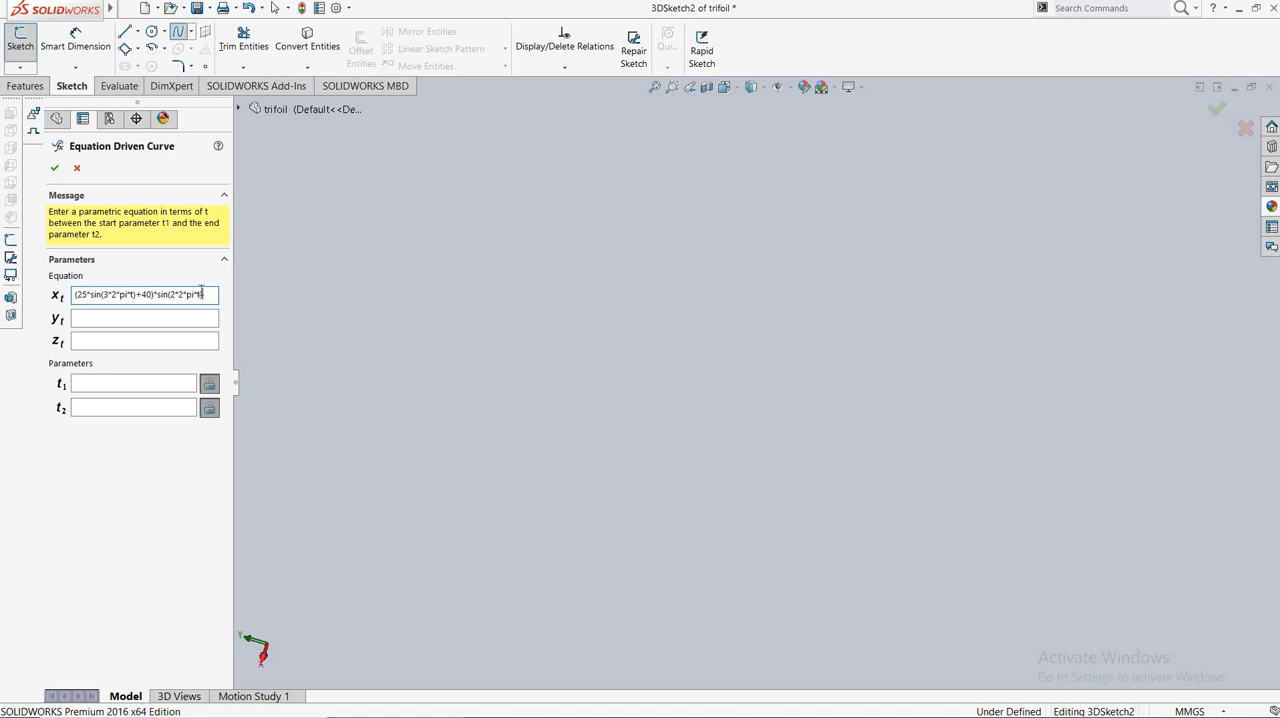
Copy the x equation into the y equation and change its last function to cosine, giving (25*sin(3*2*pi*t)+40)*cos(2*2*pi*t).
{"action": "left_click_drag", "start_coordinate": [207, 294], "coordinate": [72, 295]}
{"action": "key", "text": "ctrl+c"}
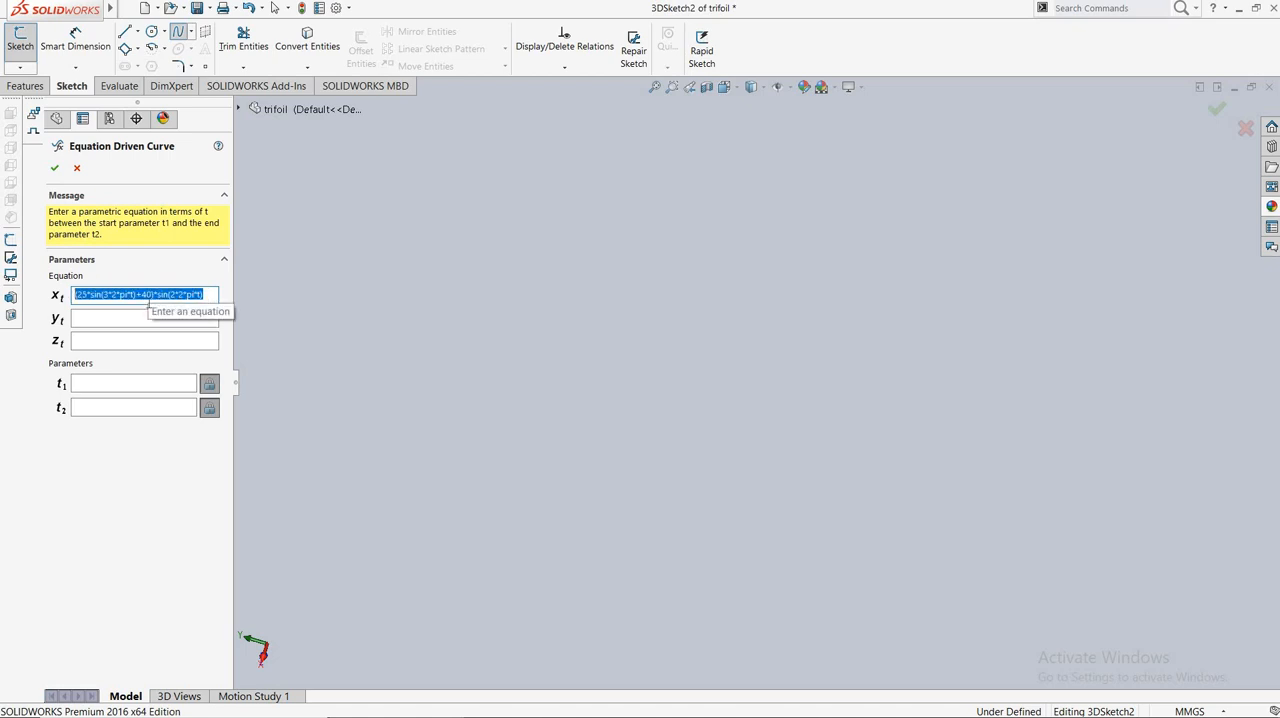
{"action": "right_click", "coordinate": [149, 302]}
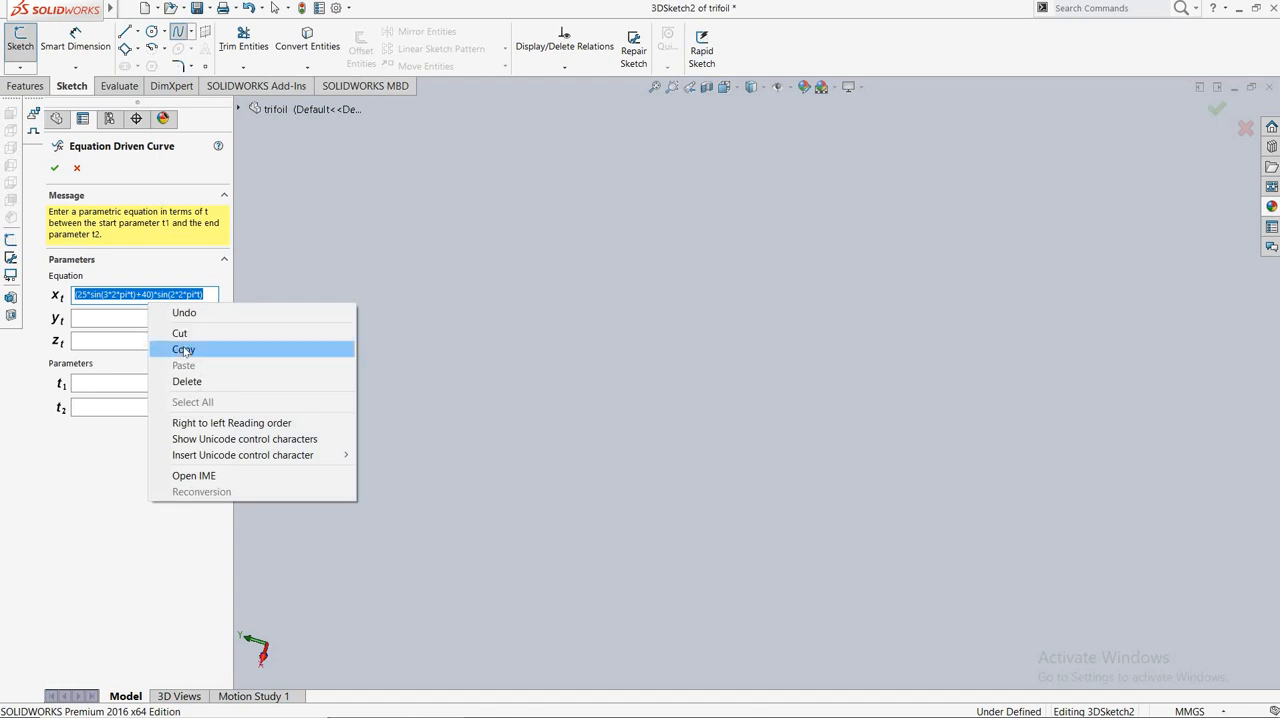
{"action": "left_click", "coordinate": [180, 349]}
{"action": "left_click", "coordinate": [168, 323]}
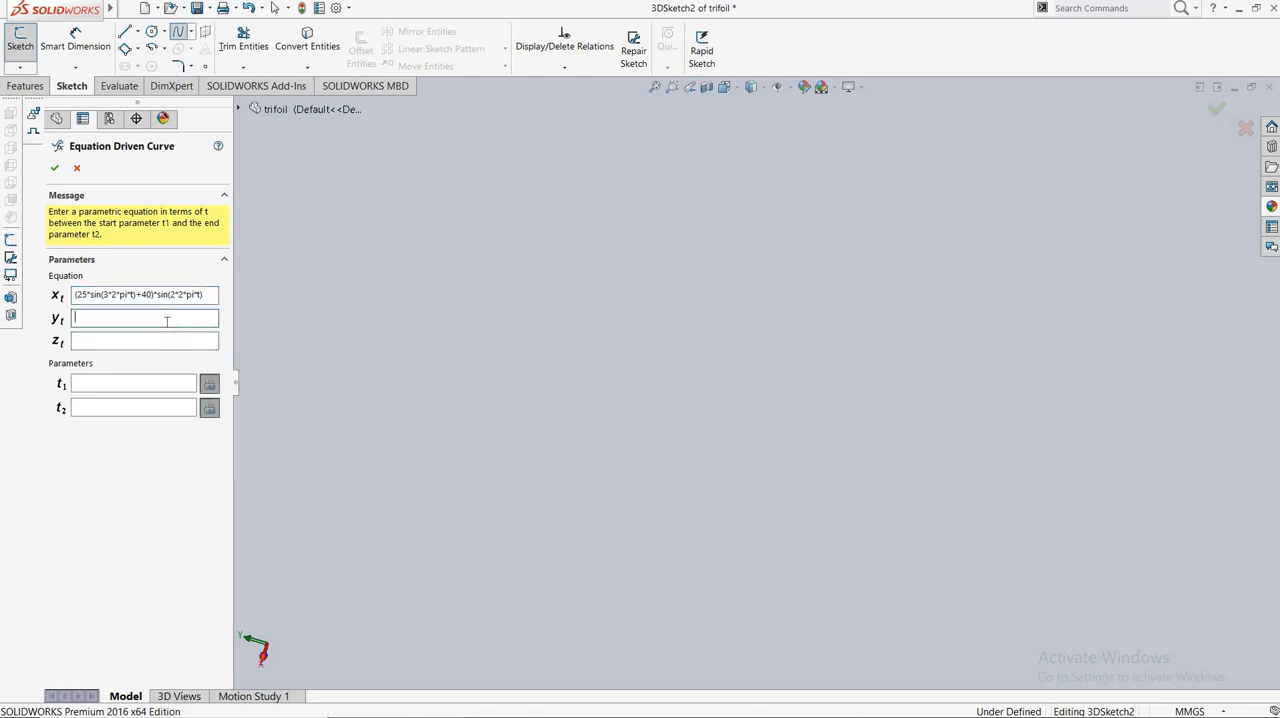
{"action": "right_click", "coordinate": [168, 324]}
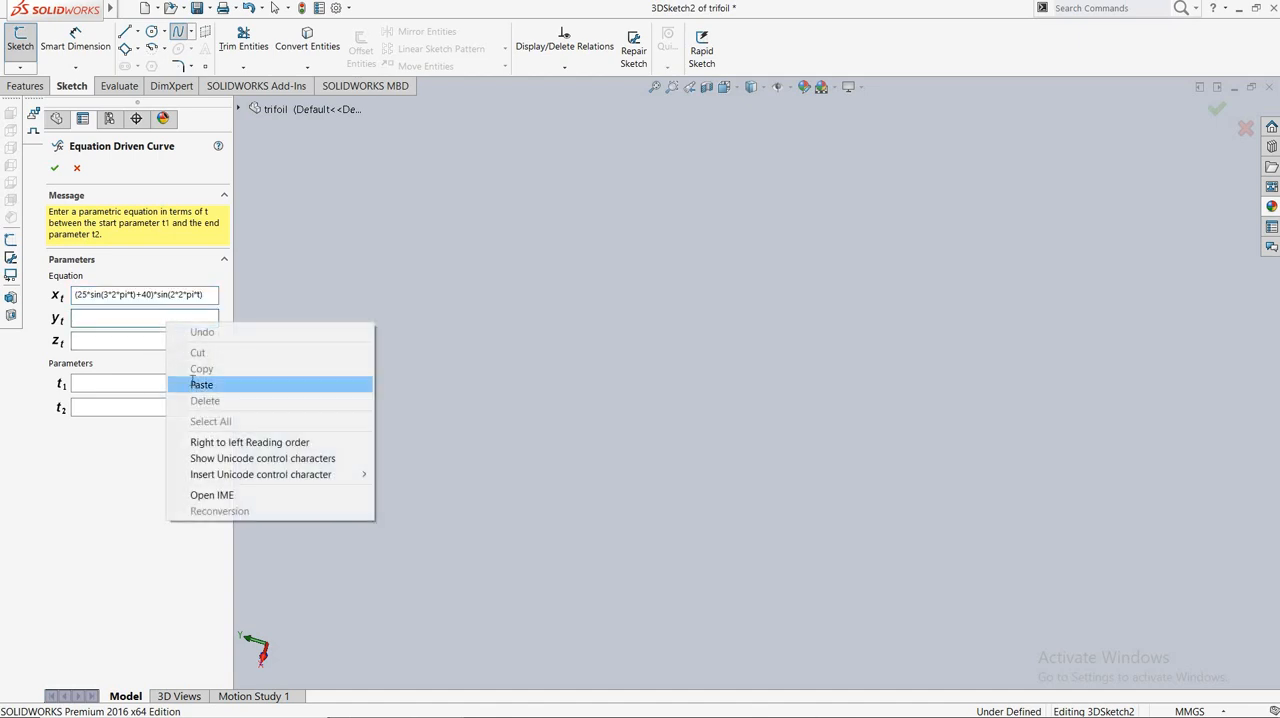
{"action": "left_click", "coordinate": [200, 384]}
{"action": "left_click", "coordinate": [168, 318]}
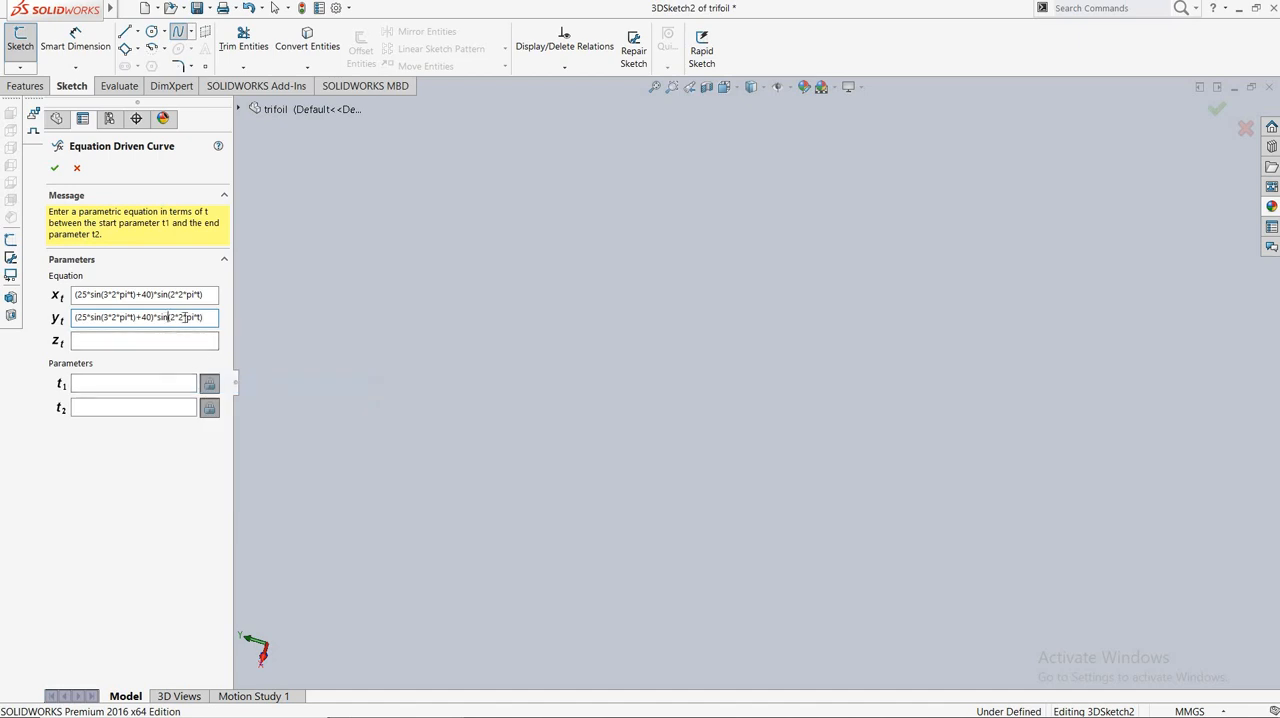
{"action": "key", "text": "BackSpace"}
{"action": "key", "text": "BackSpace"}
{"action": "key", "text": "BackSpace"}
{"action": "type", "text": "cos"}
Define the curve's z equation as 25*cos(3*2*pi*t).
{"action": "left_click", "coordinate": [178, 342]}
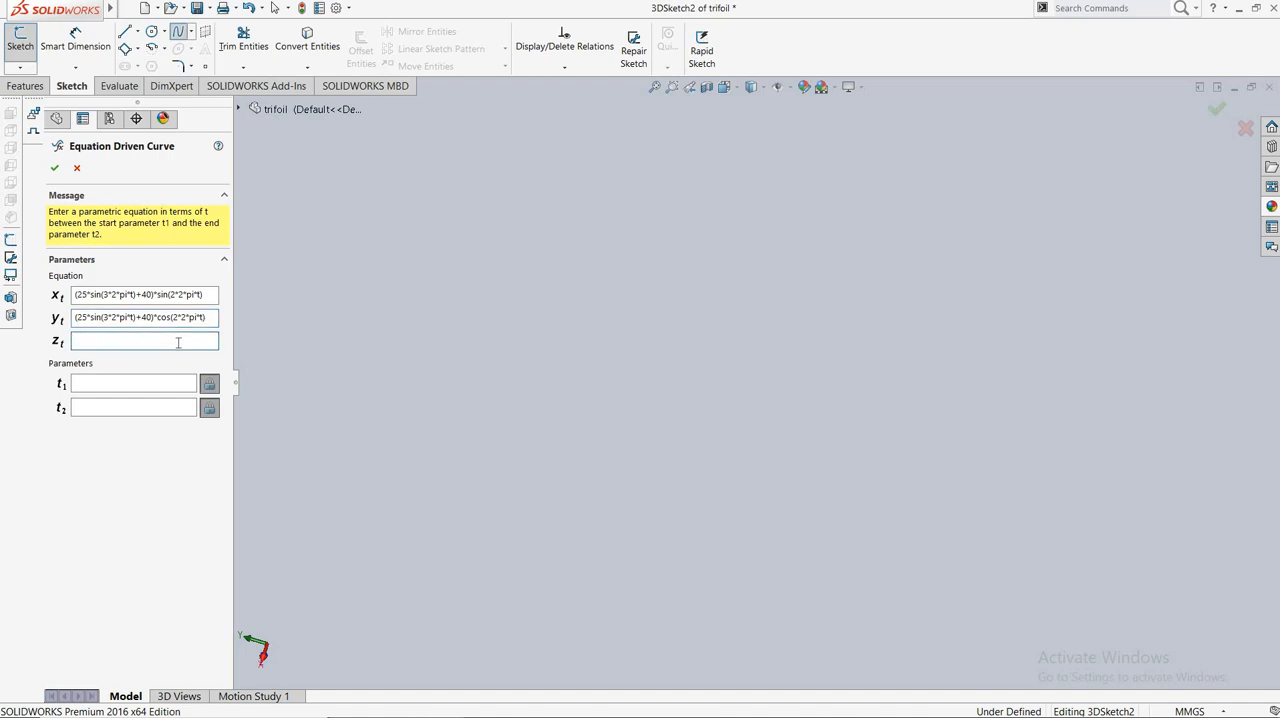
{"action": "type", "text": "25*cos(3*2*pi*t)"}
Set the curve's parameter range from 0 to 0.999, create the curve and exit the 3D sketch.
{"action": "left_click", "coordinate": [155, 382]}
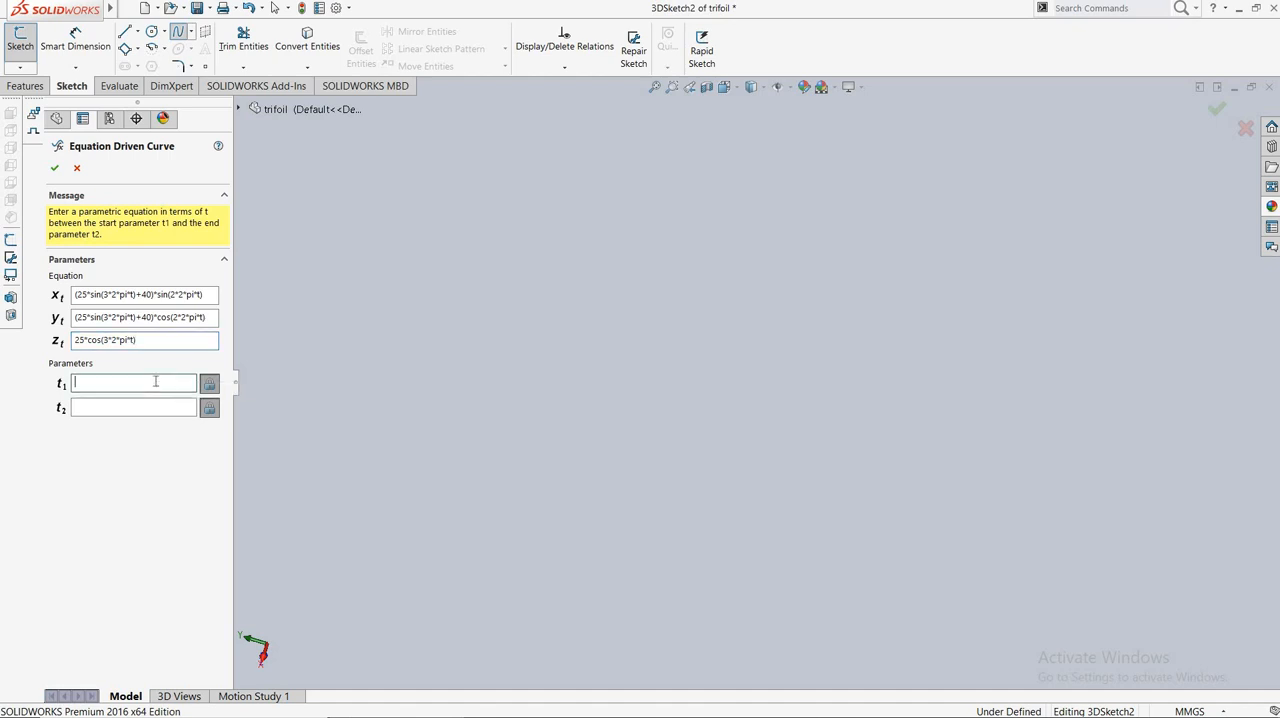
{"action": "type", "text": "0"}
{"action": "left_click", "coordinate": [147, 407]}
{"action": "type", "text": "0.999"}
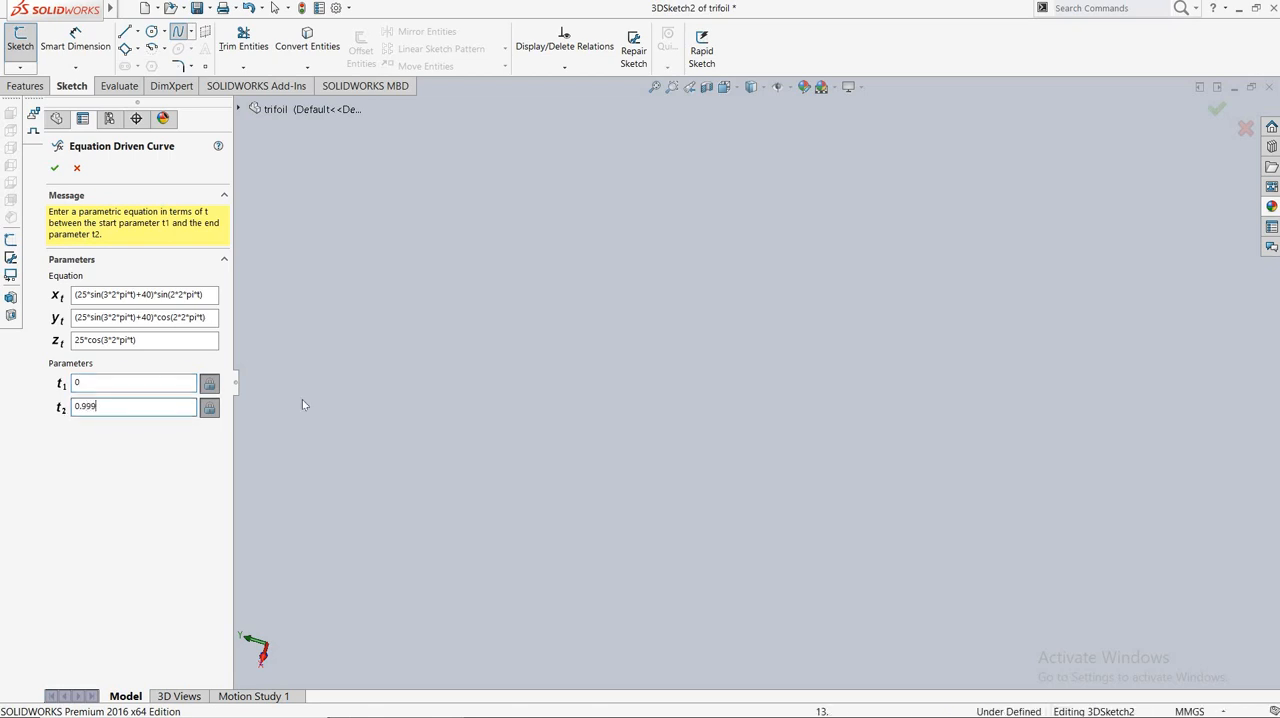
{"action": "left_click", "coordinate": [54, 168]}
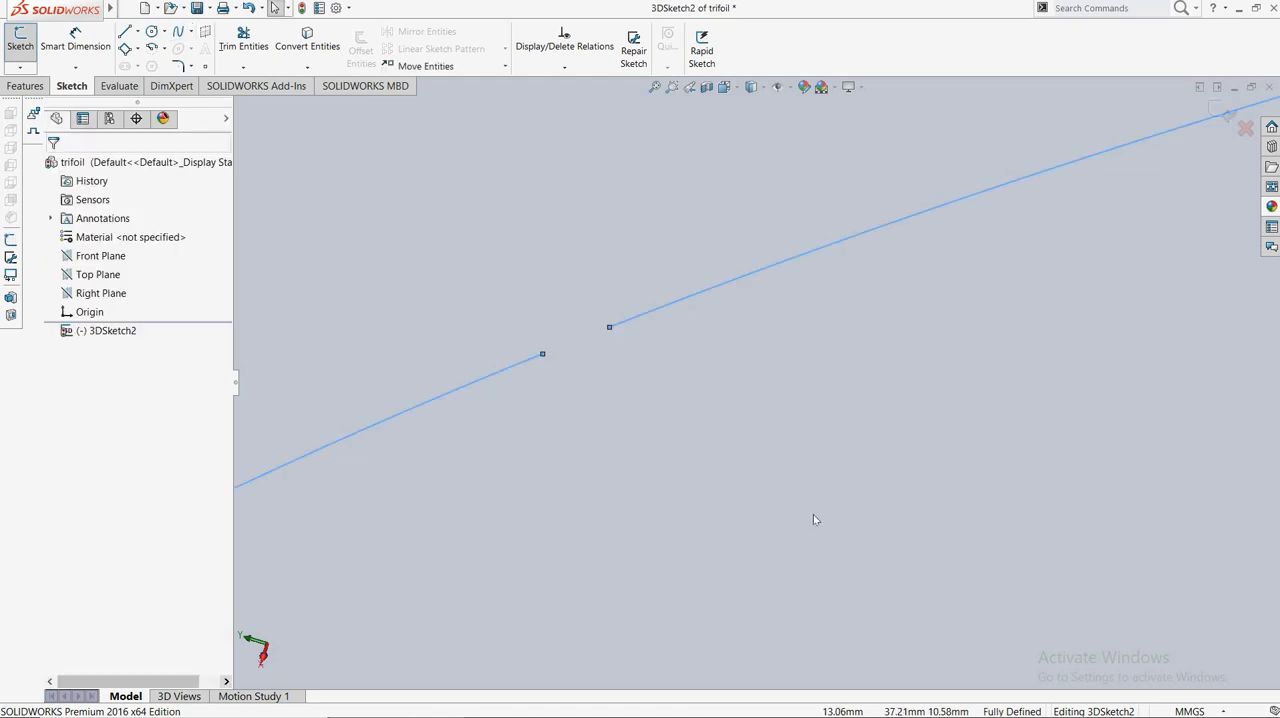
{"action": "key", "text": "f"}
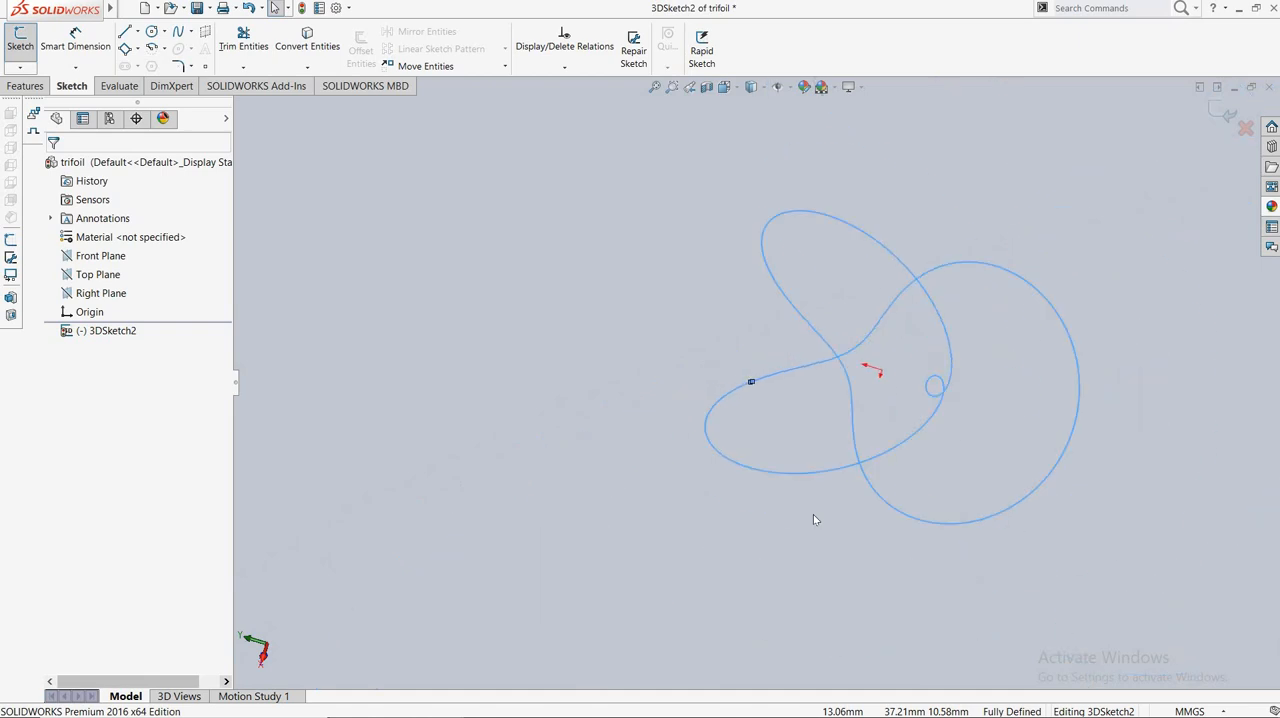
{"action": "left_click", "coordinate": [1222, 113]}
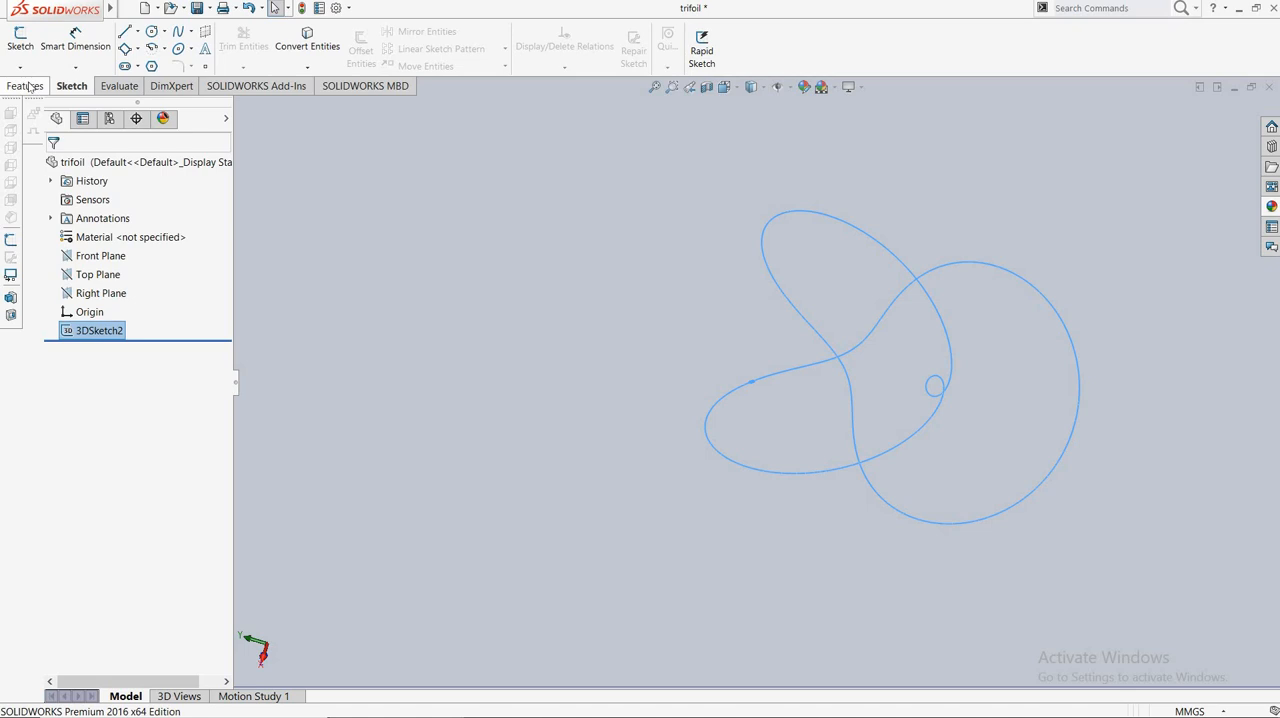
Create a reference plane through the curve's end point and perpendicular to the equation curve.
{"action": "left_click", "coordinate": [26, 86]}
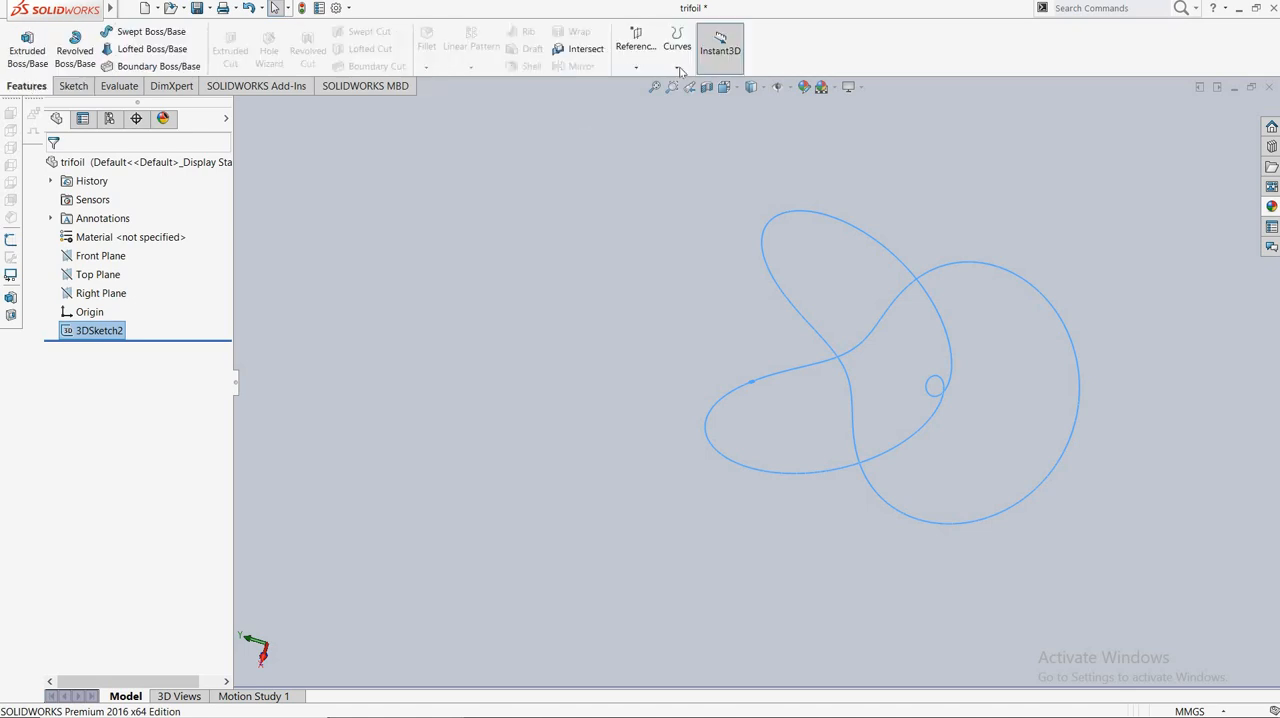
{"action": "left_click", "coordinate": [634, 69]}
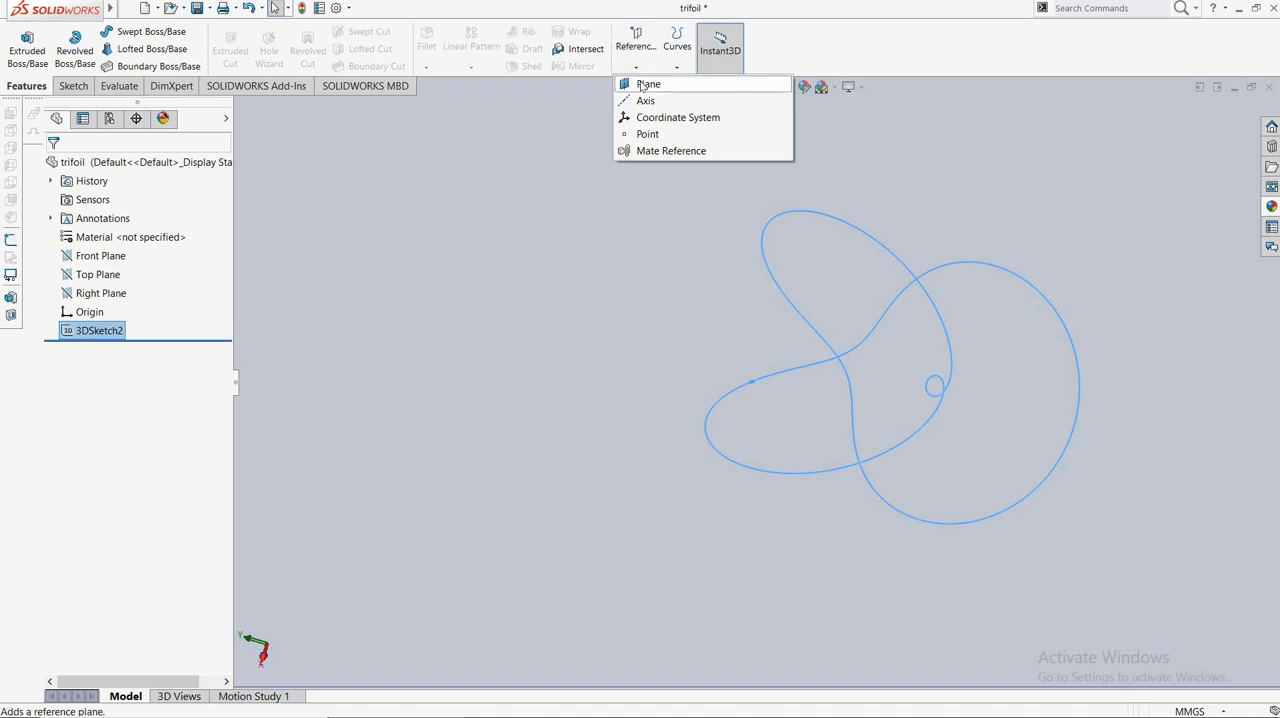
{"action": "left_click", "coordinate": [645, 85]}
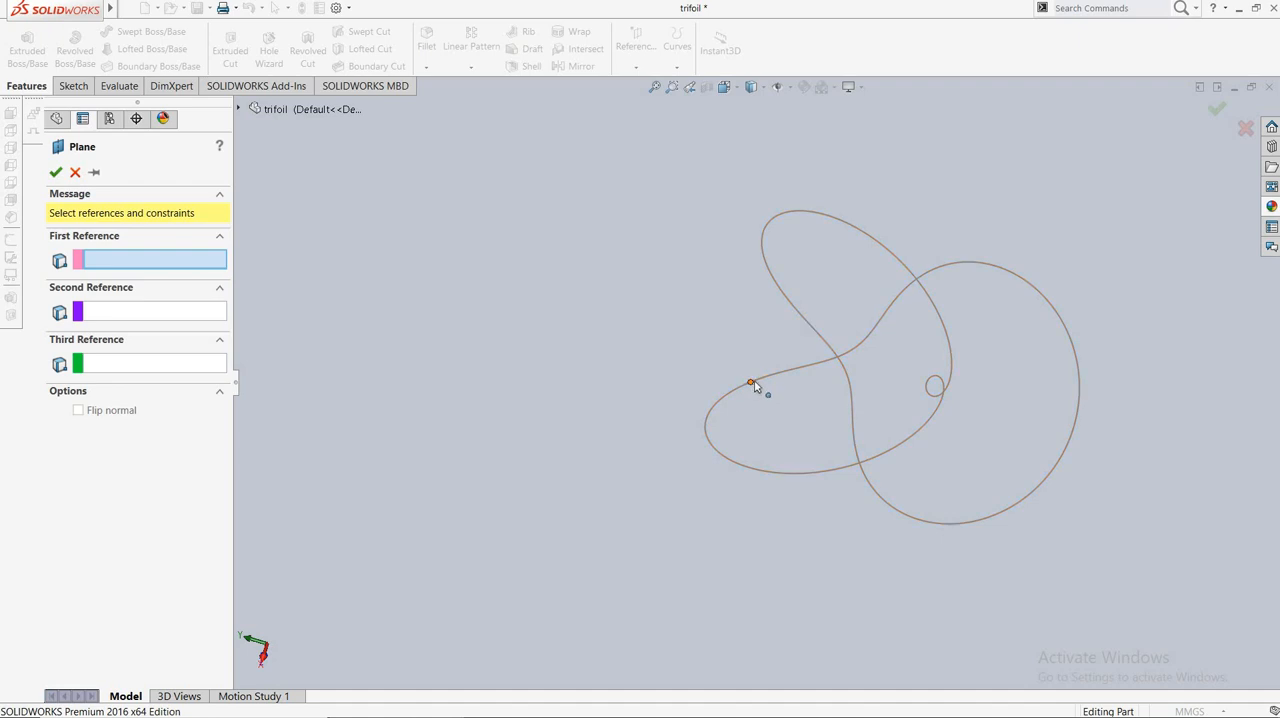
{"action": "scroll", "coordinate": [776, 390], "scroll_direction": "down", "scroll_amount": 5}
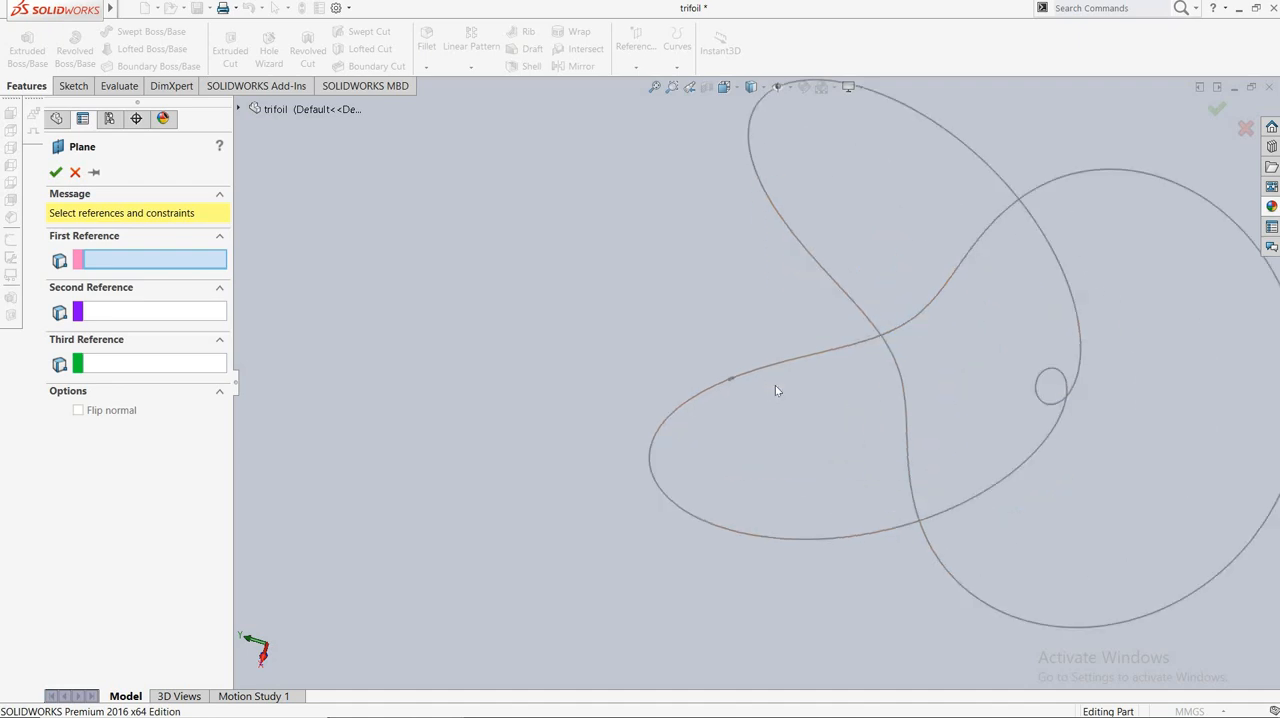
{"action": "left_click", "coordinate": [699, 377]}
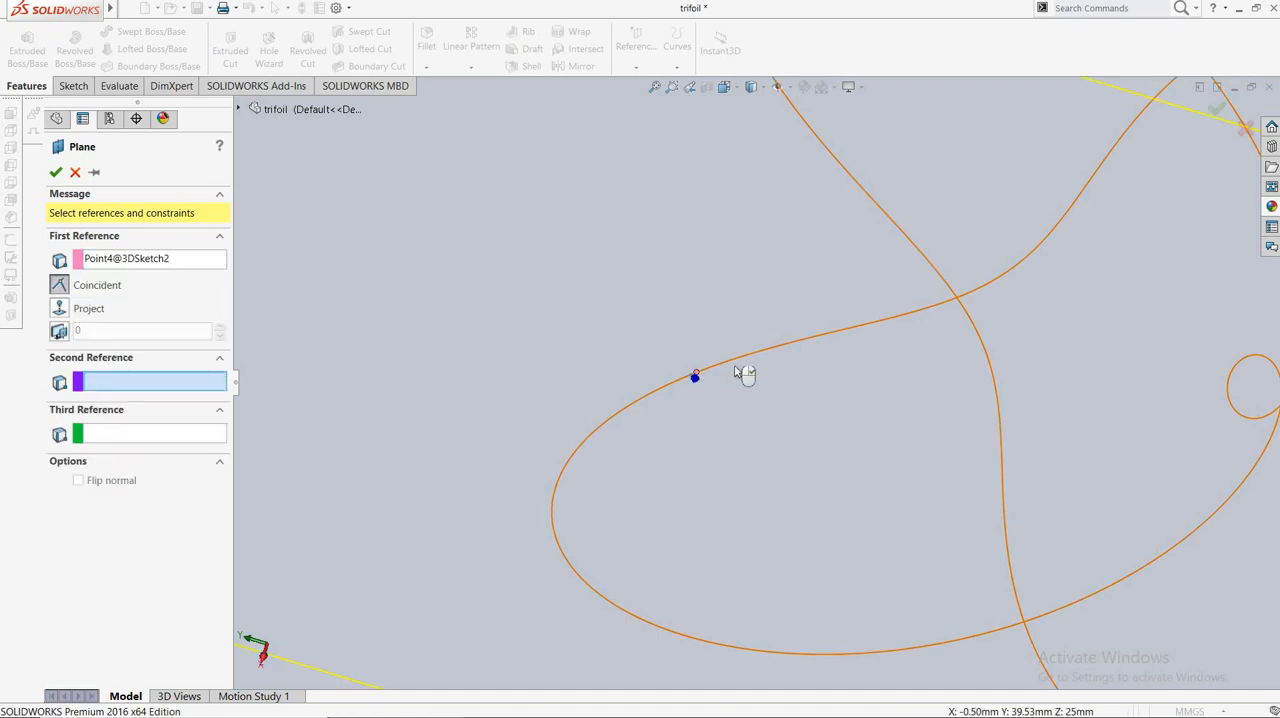
{"action": "left_click", "coordinate": [741, 363]}
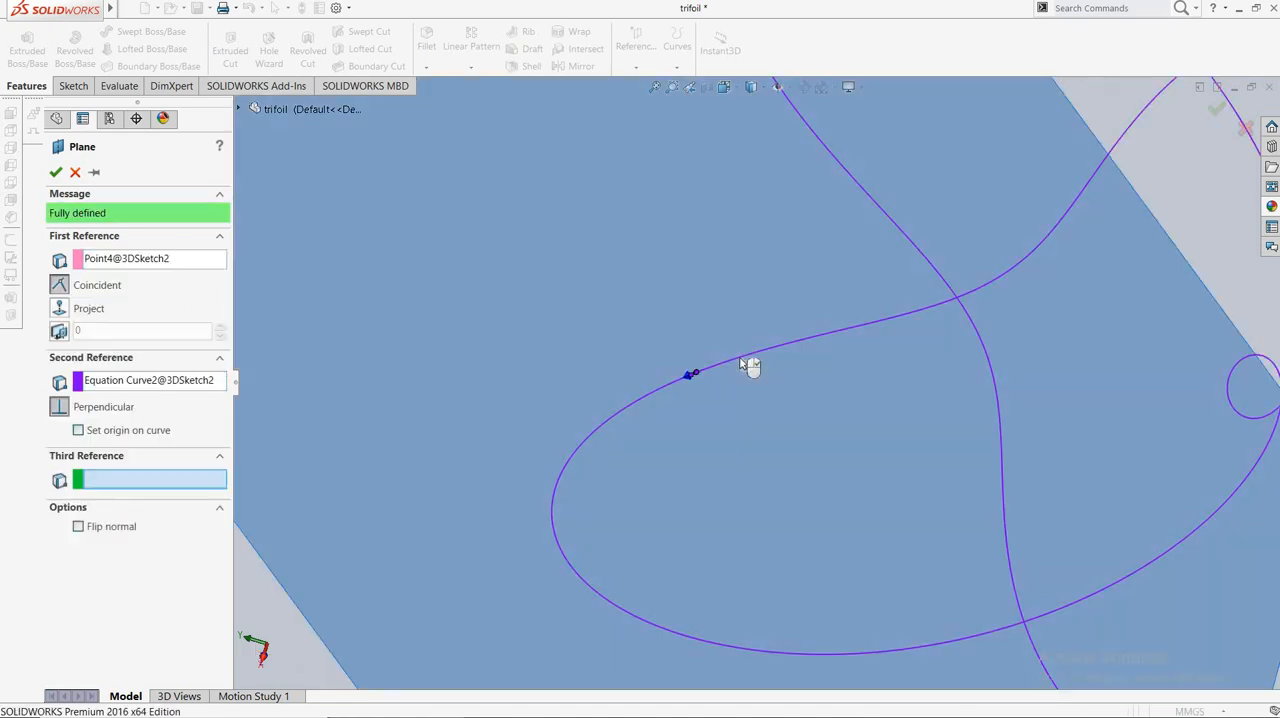
{"action": "left_click", "coordinate": [53, 173]}
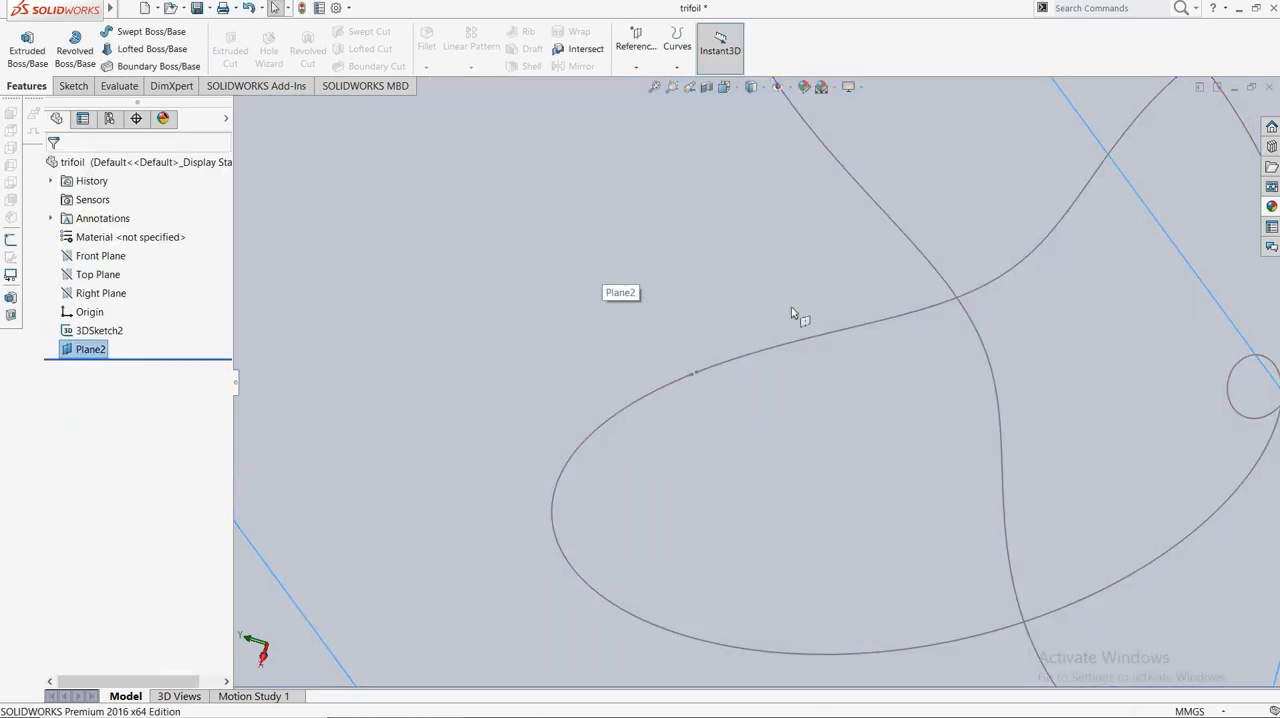
Sketch a circle with a 5.2 mm radius on the new plane, centred on the sketch origin at the curve's end.
{"action": "key", "text": "f"}
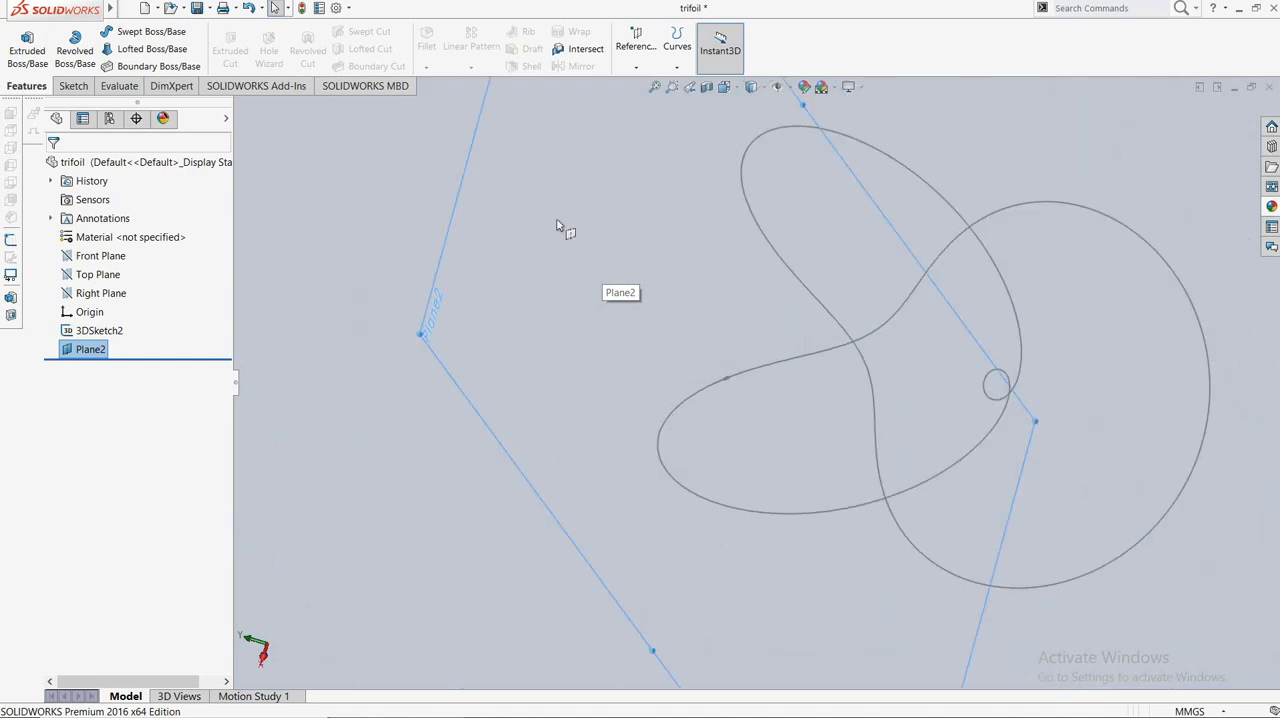
{"action": "left_click", "coordinate": [78, 90]}
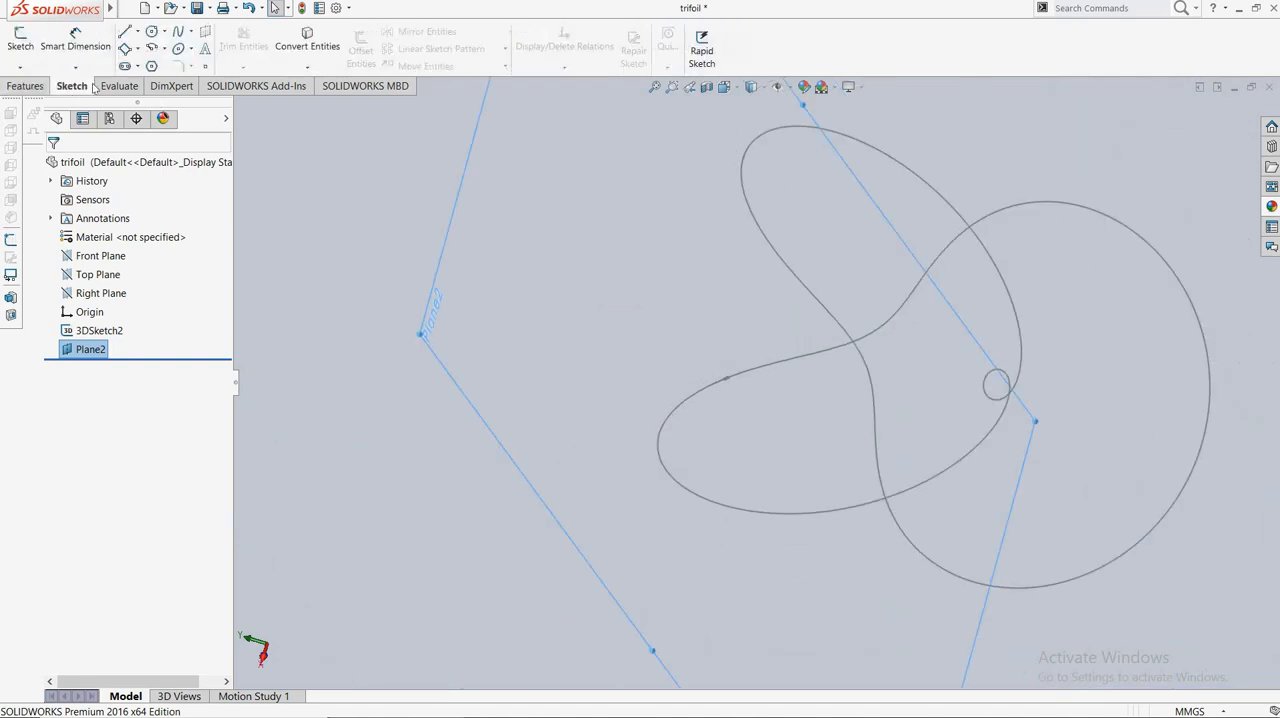
{"action": "left_click", "coordinate": [152, 32]}
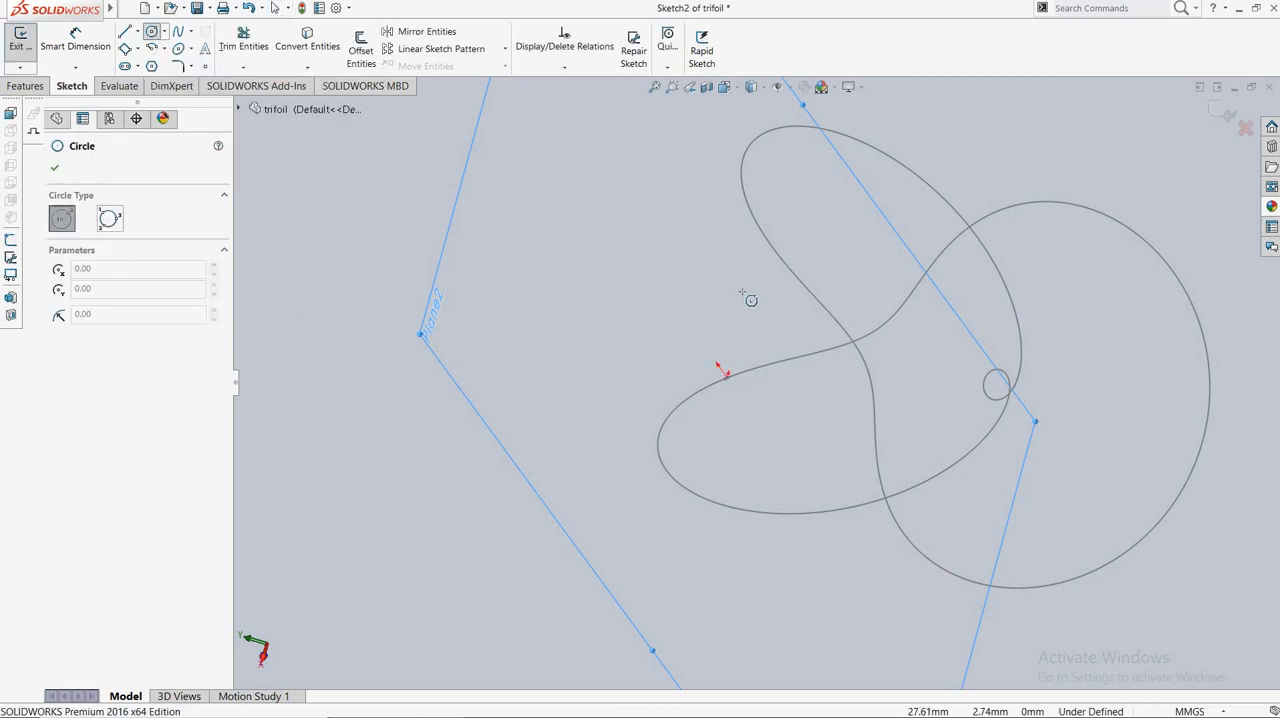
{"action": "scroll", "coordinate": [751, 300], "scroll_direction": "down", "scroll_amount": 2}
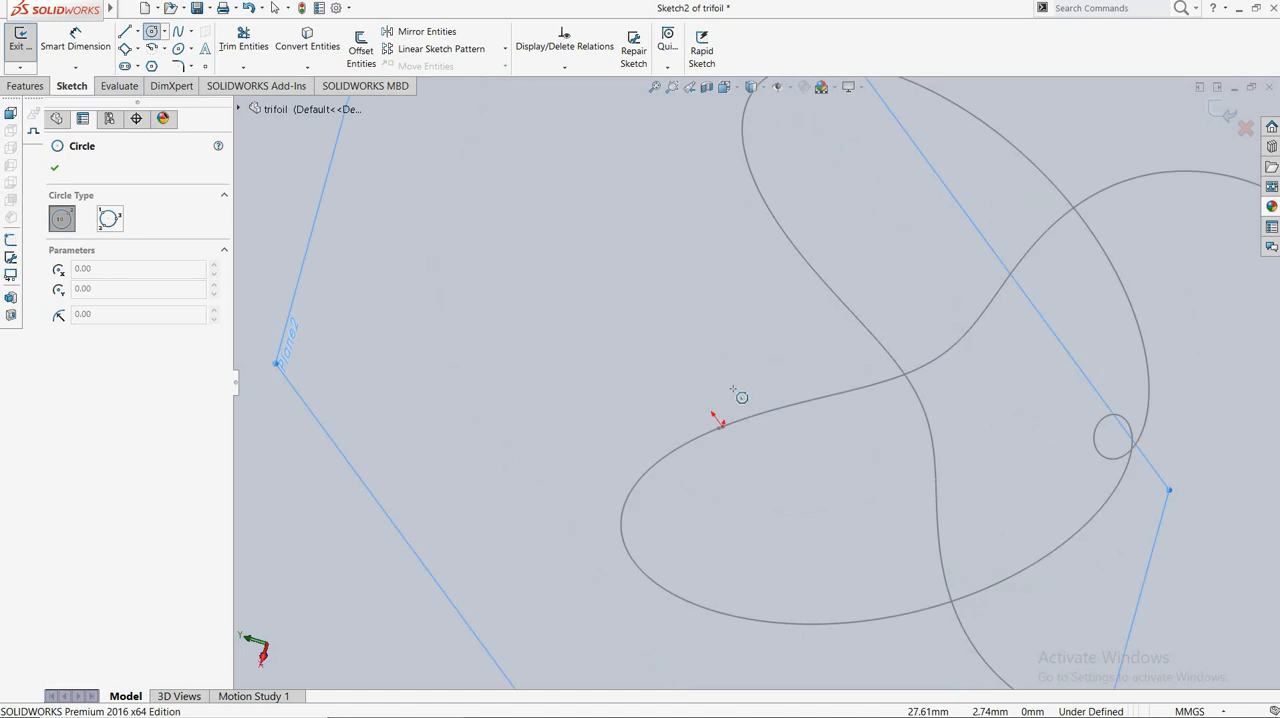
{"action": "left_click", "coordinate": [721, 424]}
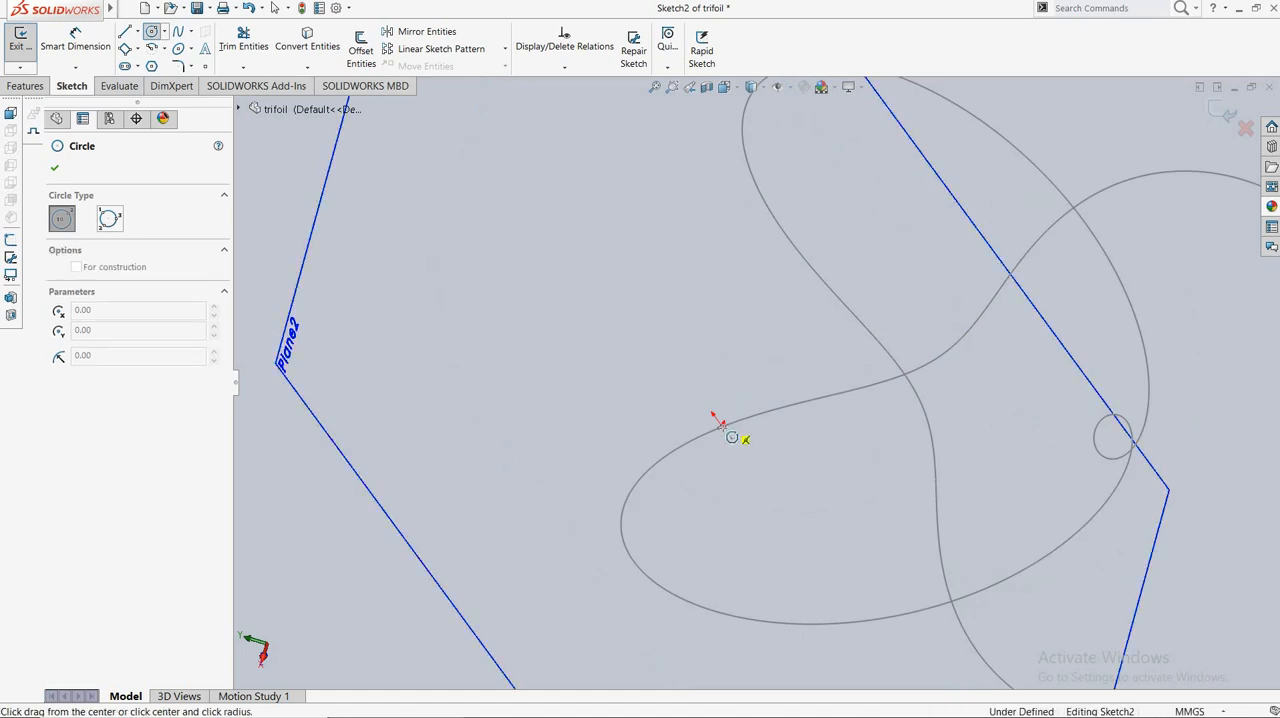
{"action": "left_click", "coordinate": [744, 466]}
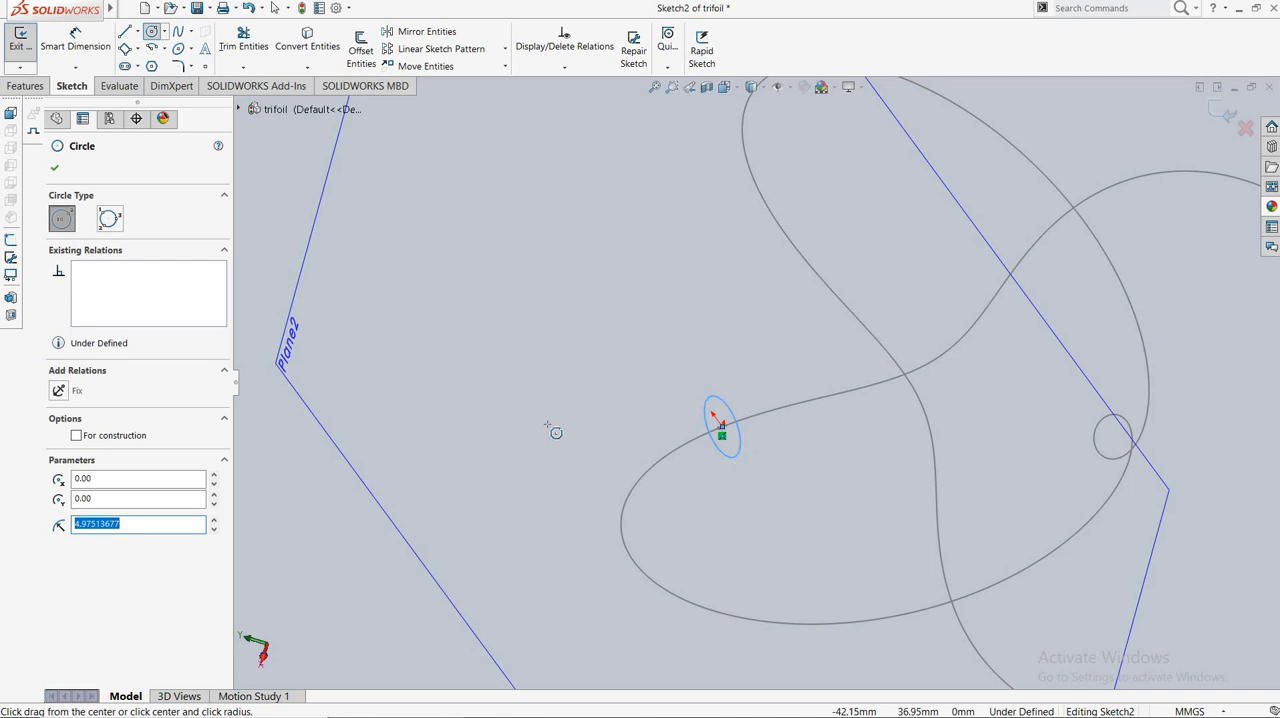
{"action": "type", "text": "5.2mm"}
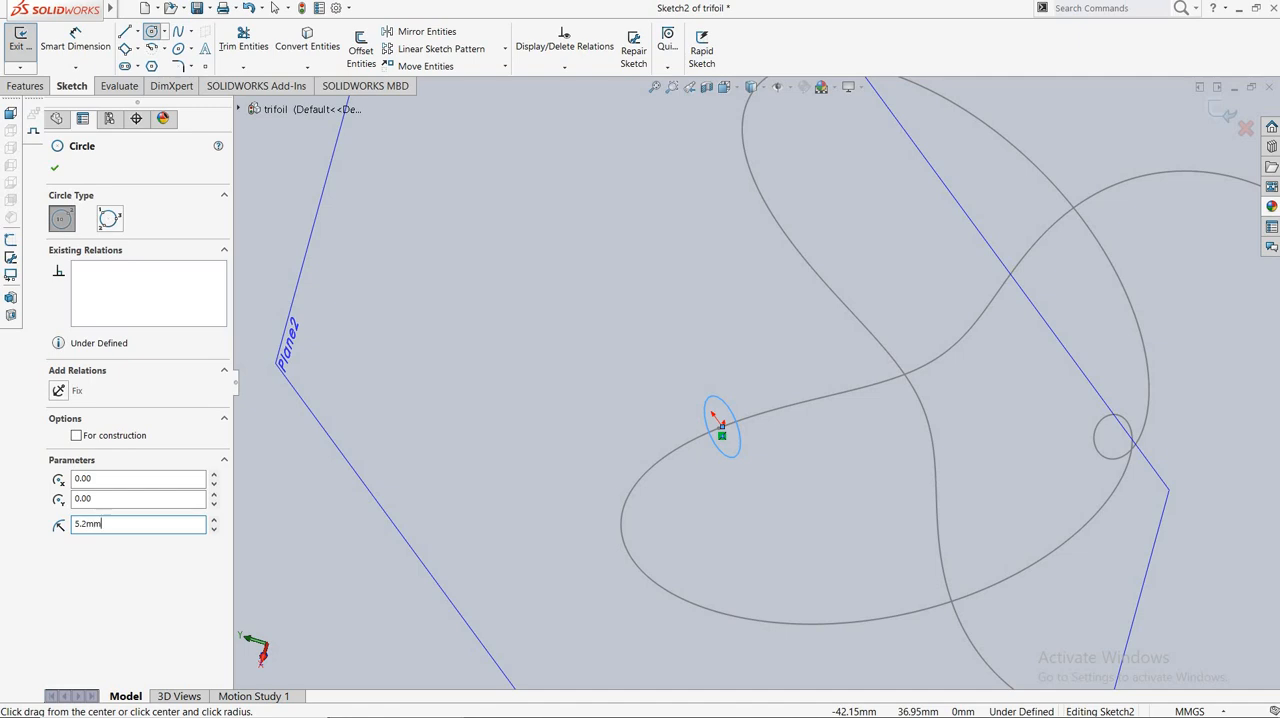
{"action": "left_click", "coordinate": [56, 170]}
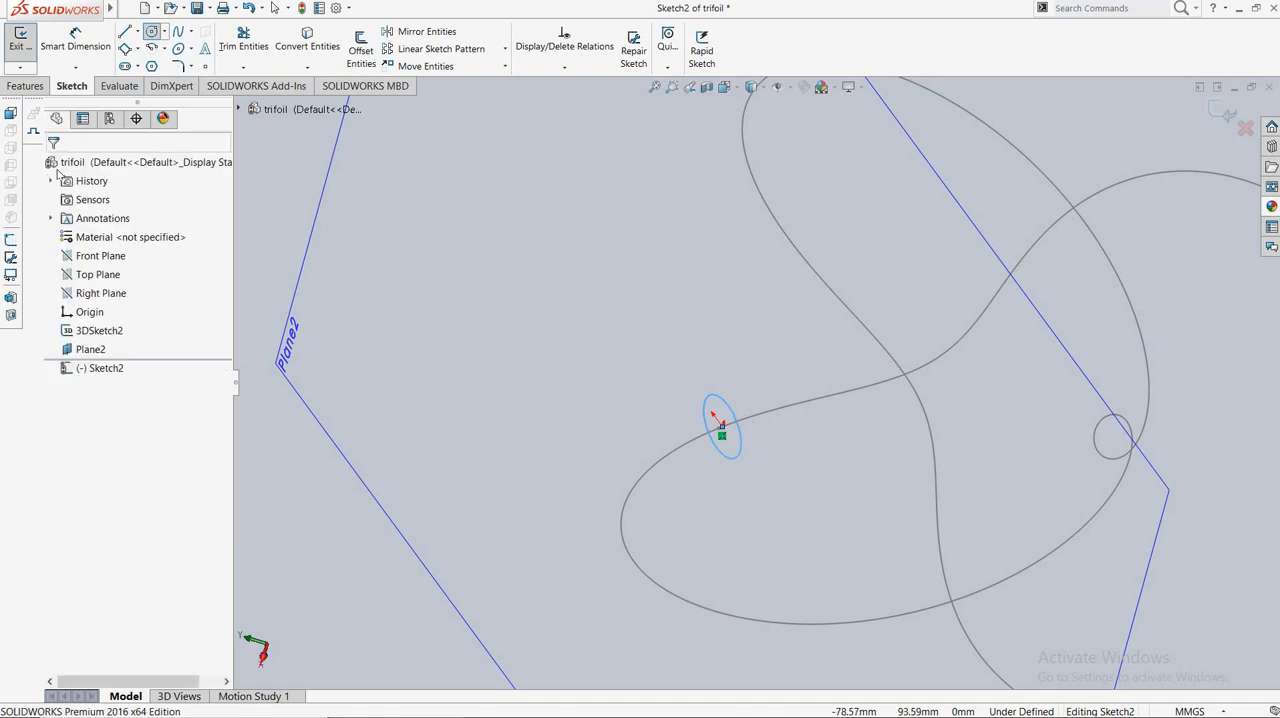
Create a Swept Boss/Base using the circle as the profile and the trefoil curve as the path.
{"action": "left_click", "coordinate": [25, 86]}
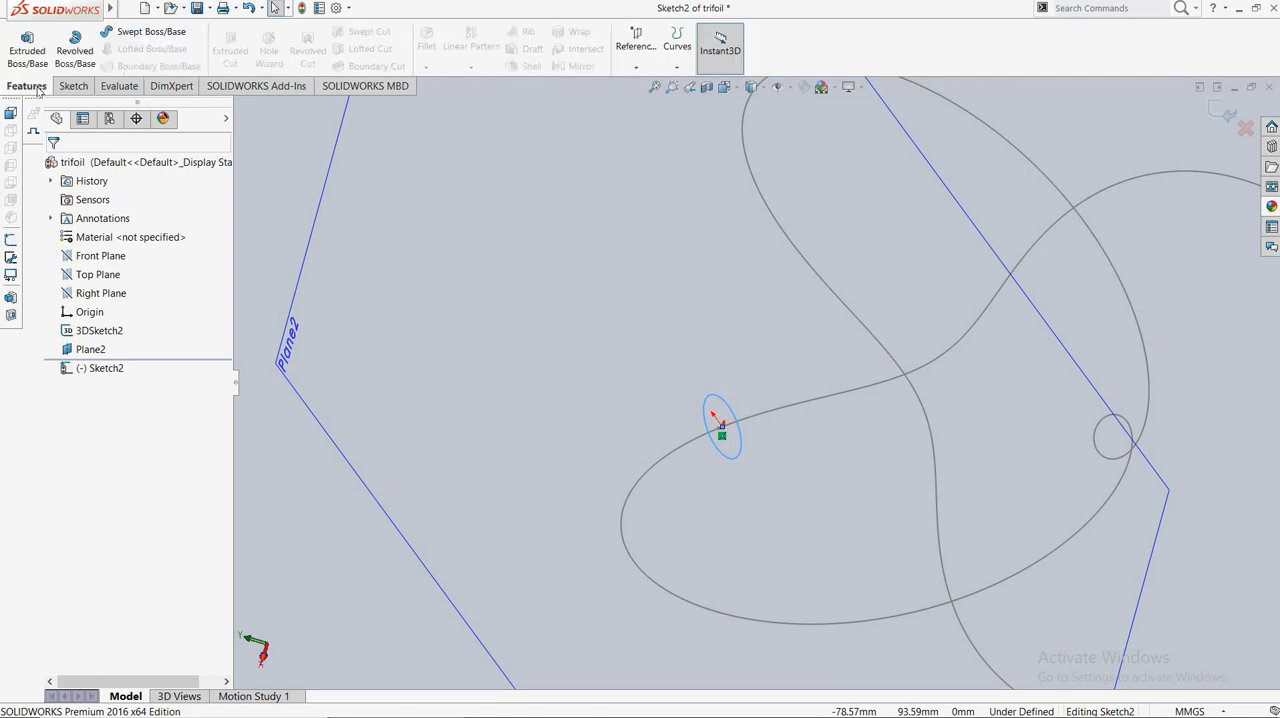
{"action": "left_click", "coordinate": [130, 38]}
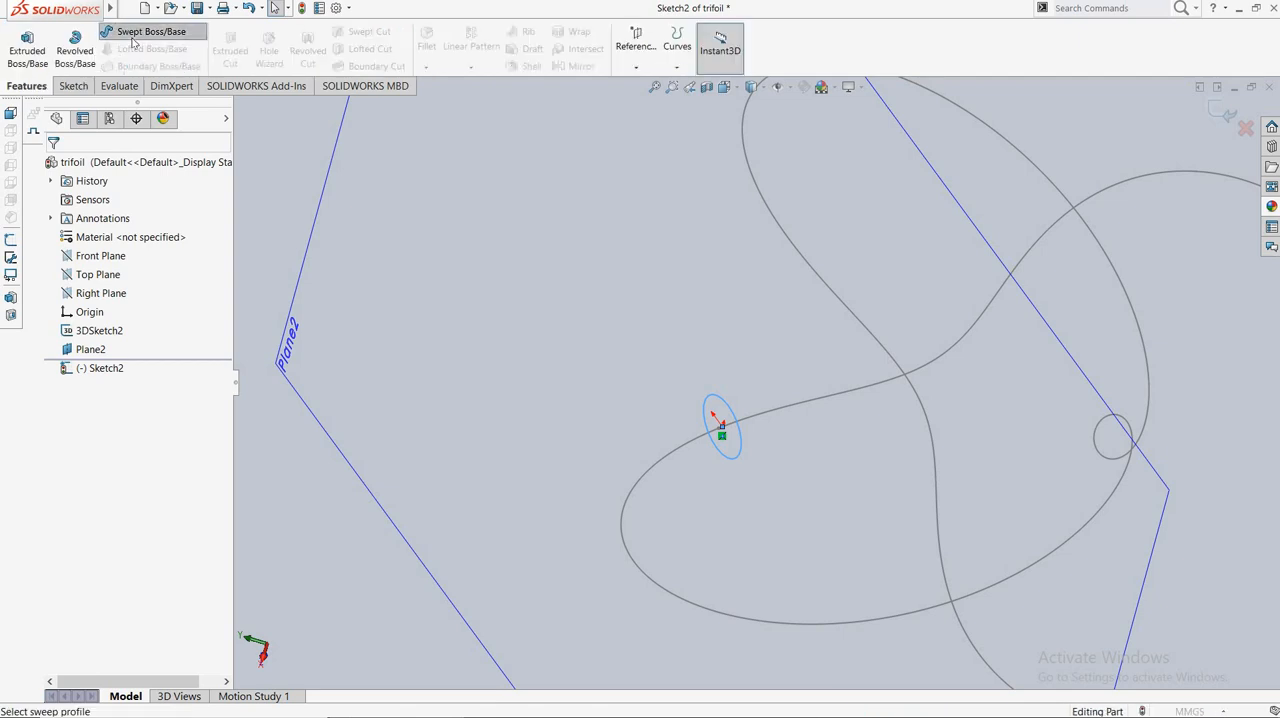
{"action": "left_click", "coordinate": [715, 399]}
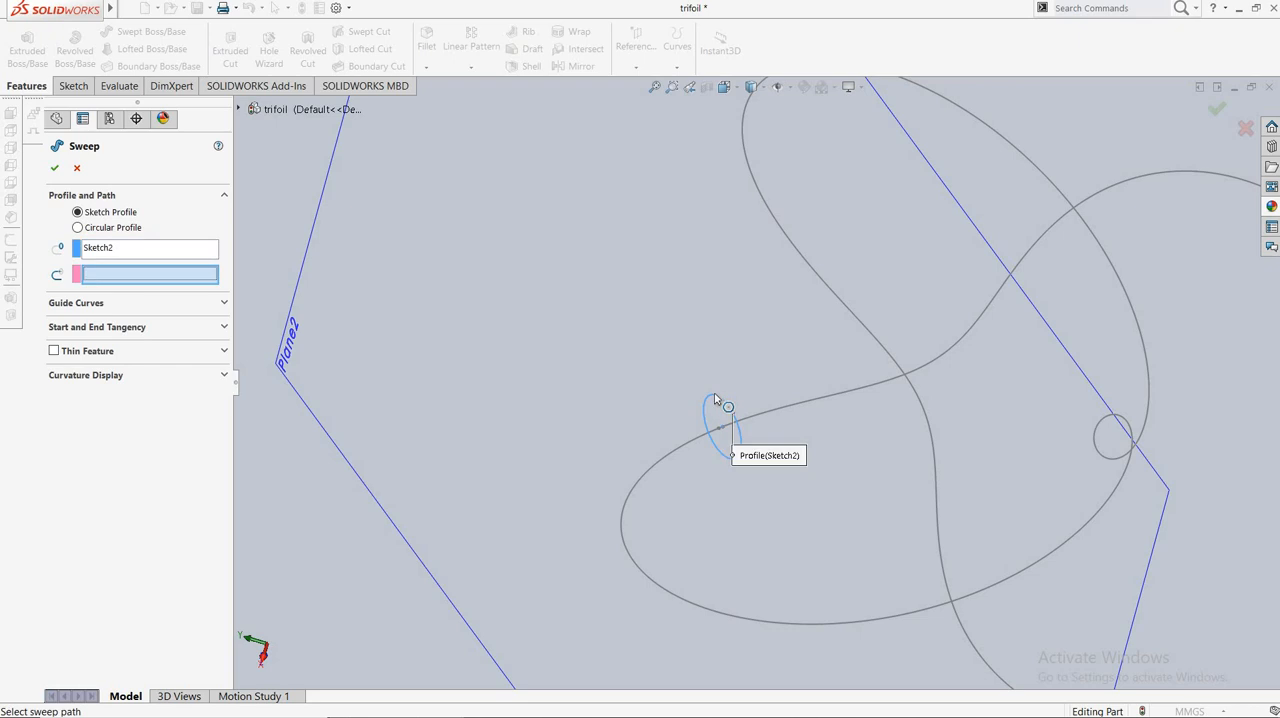
{"action": "left_click", "coordinate": [778, 407]}
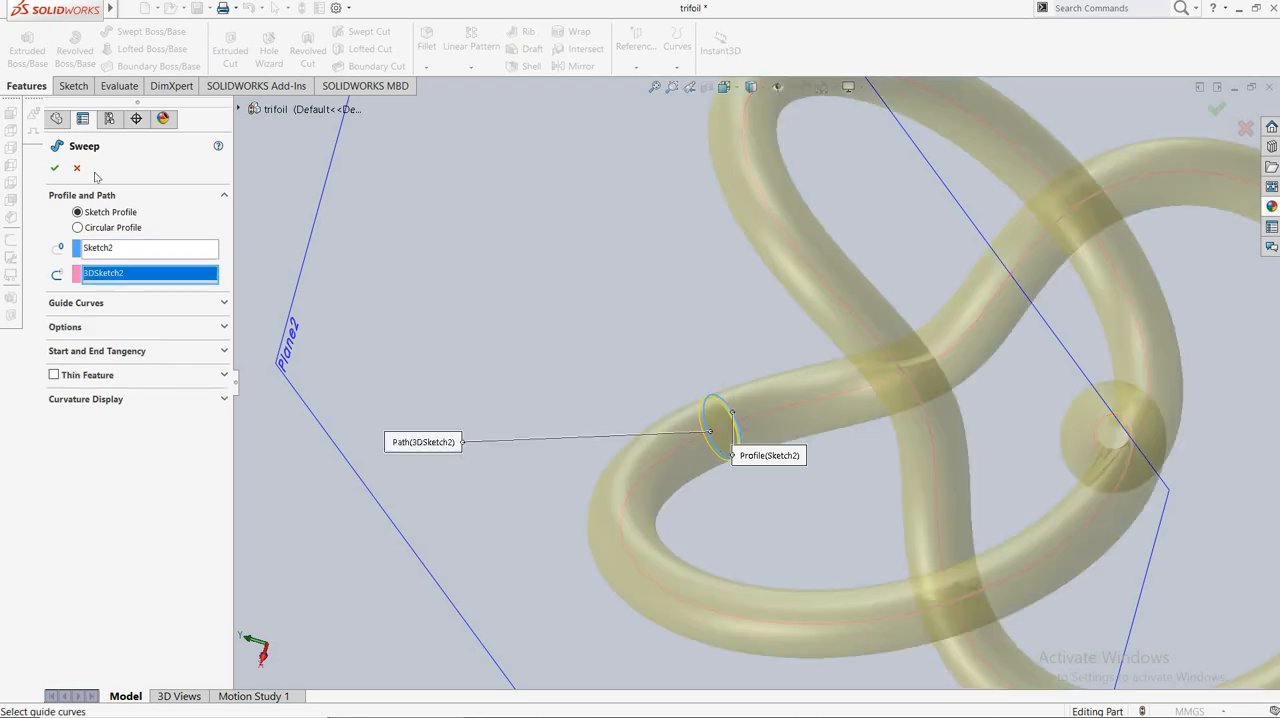
{"action": "left_click", "coordinate": [55, 170]}
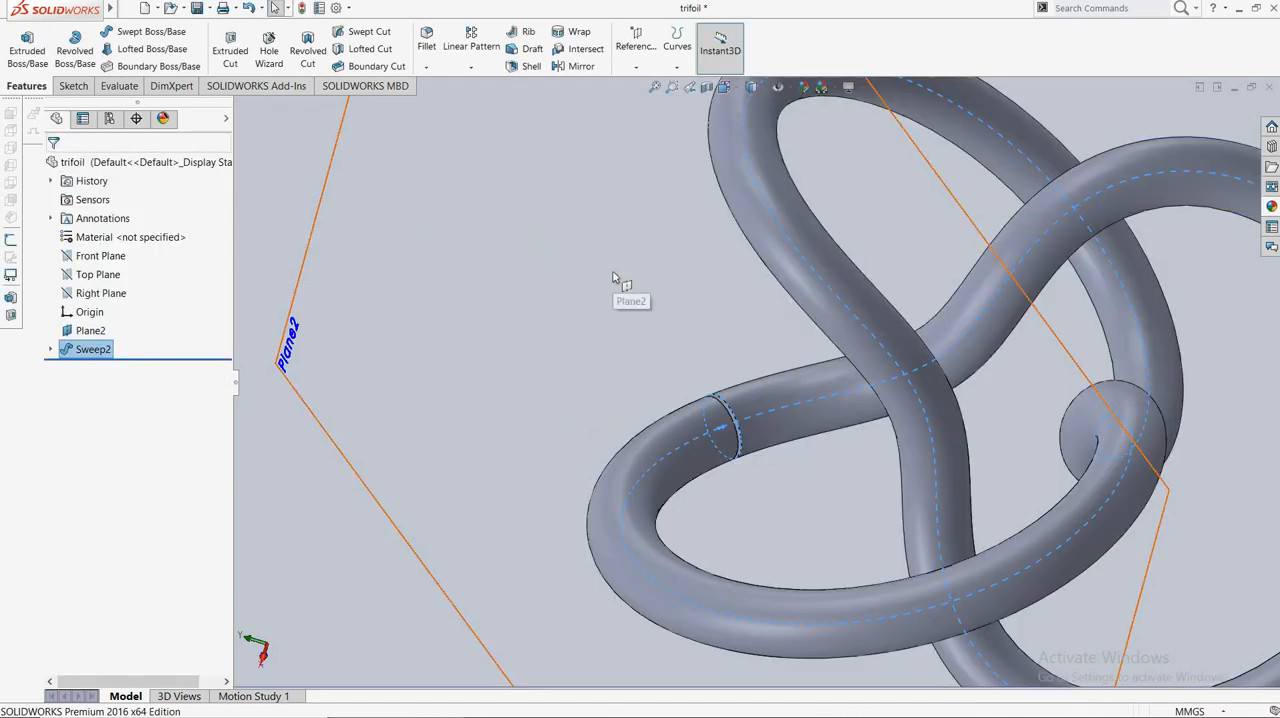
Hide the reference plane that carries the sweep's circular profile.
{"action": "left_click", "coordinate": [613, 276]}
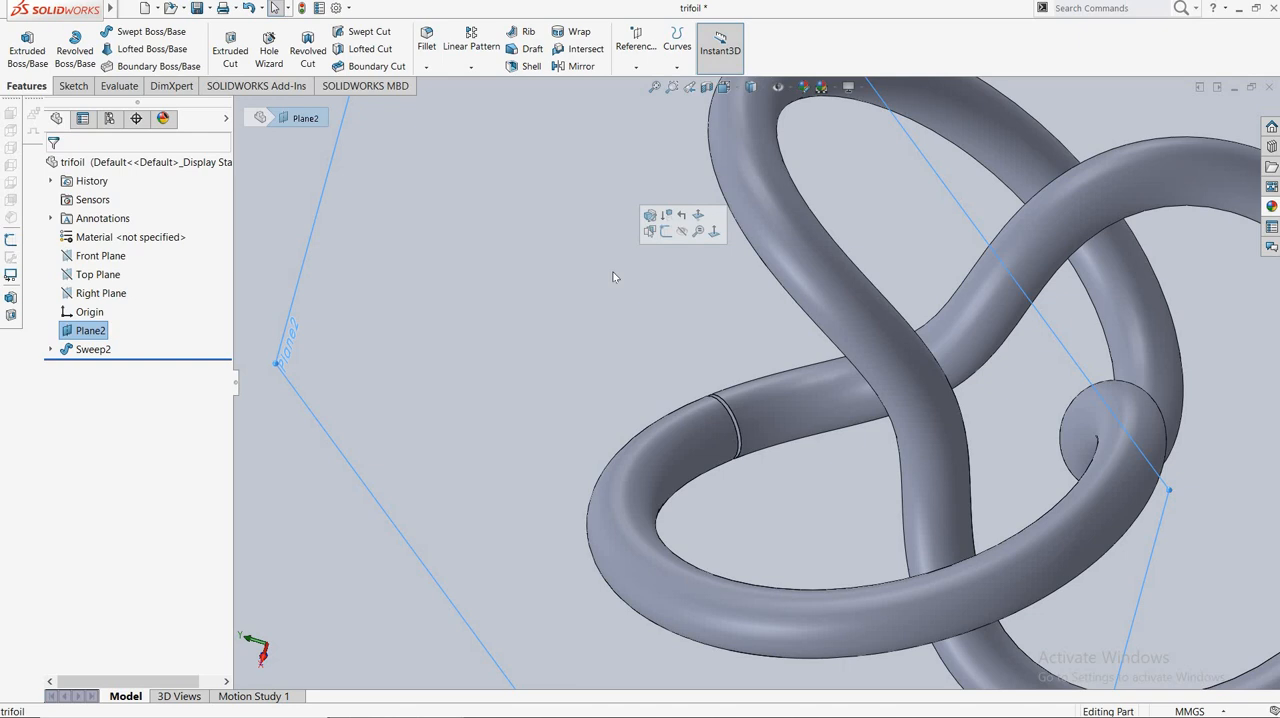
{"action": "key", "text": "f"}
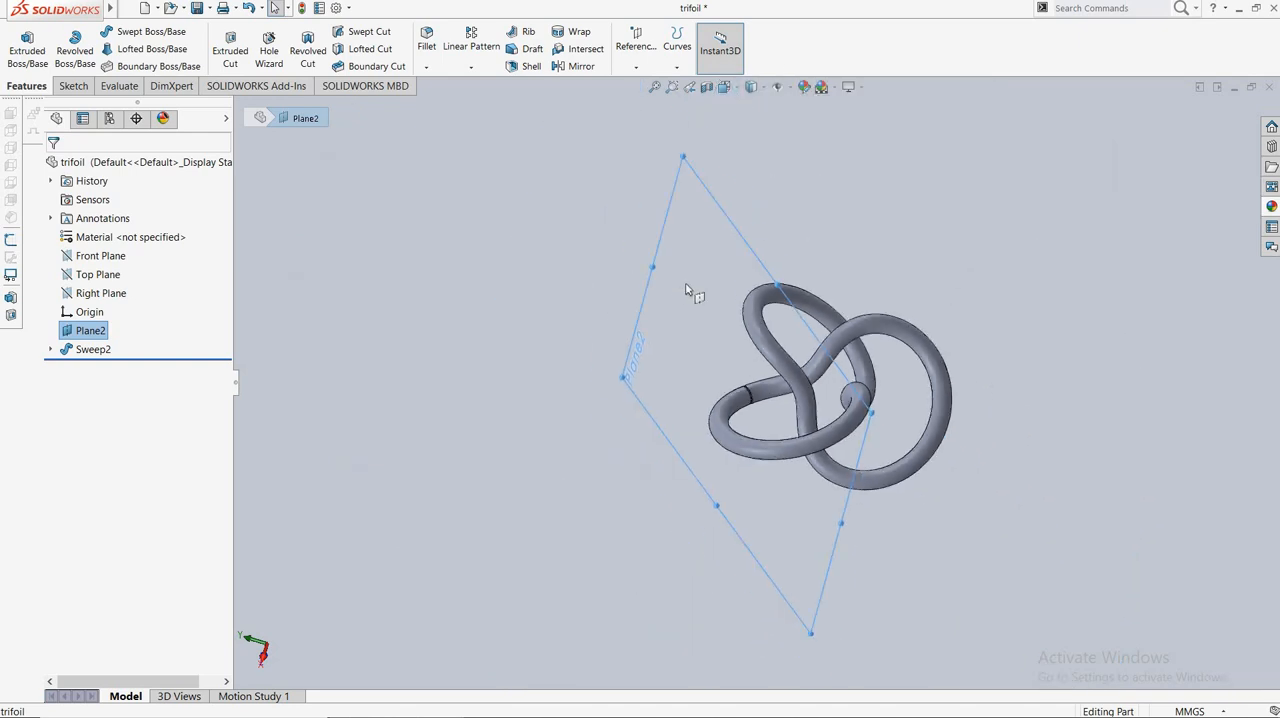
{"action": "right_click", "coordinate": [686, 290]}
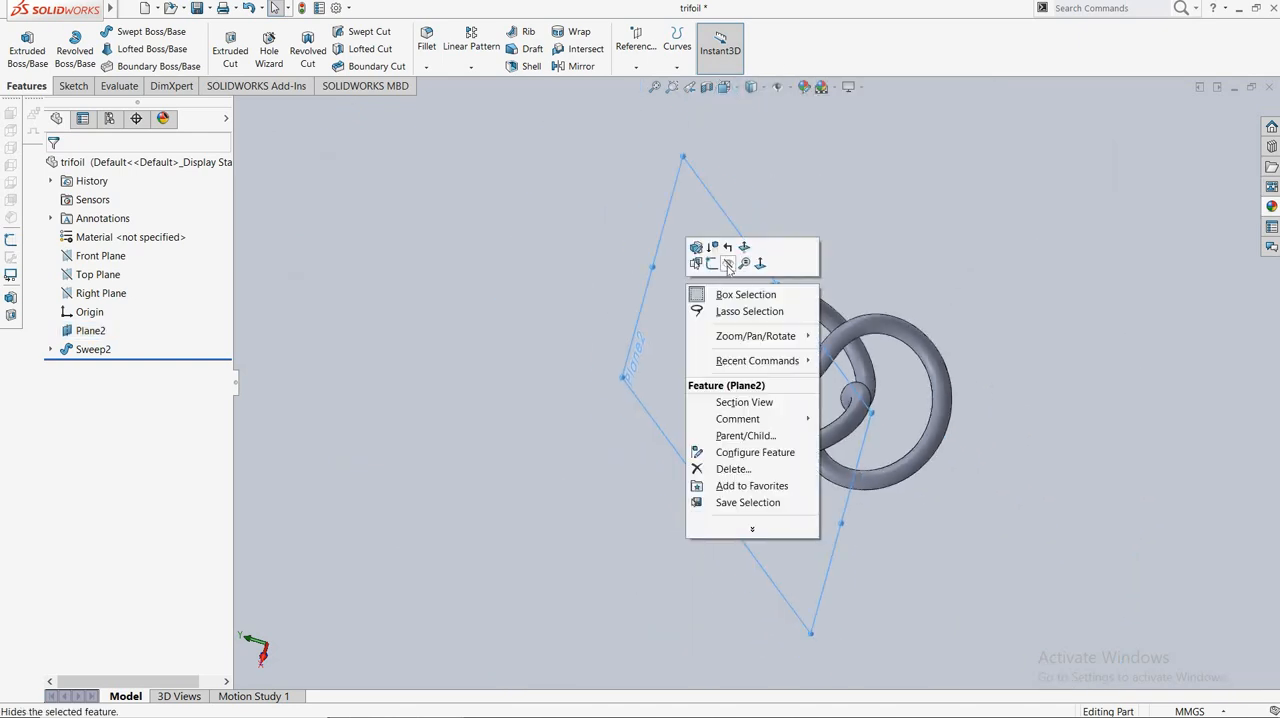
{"action": "left_click", "coordinate": [728, 264]}
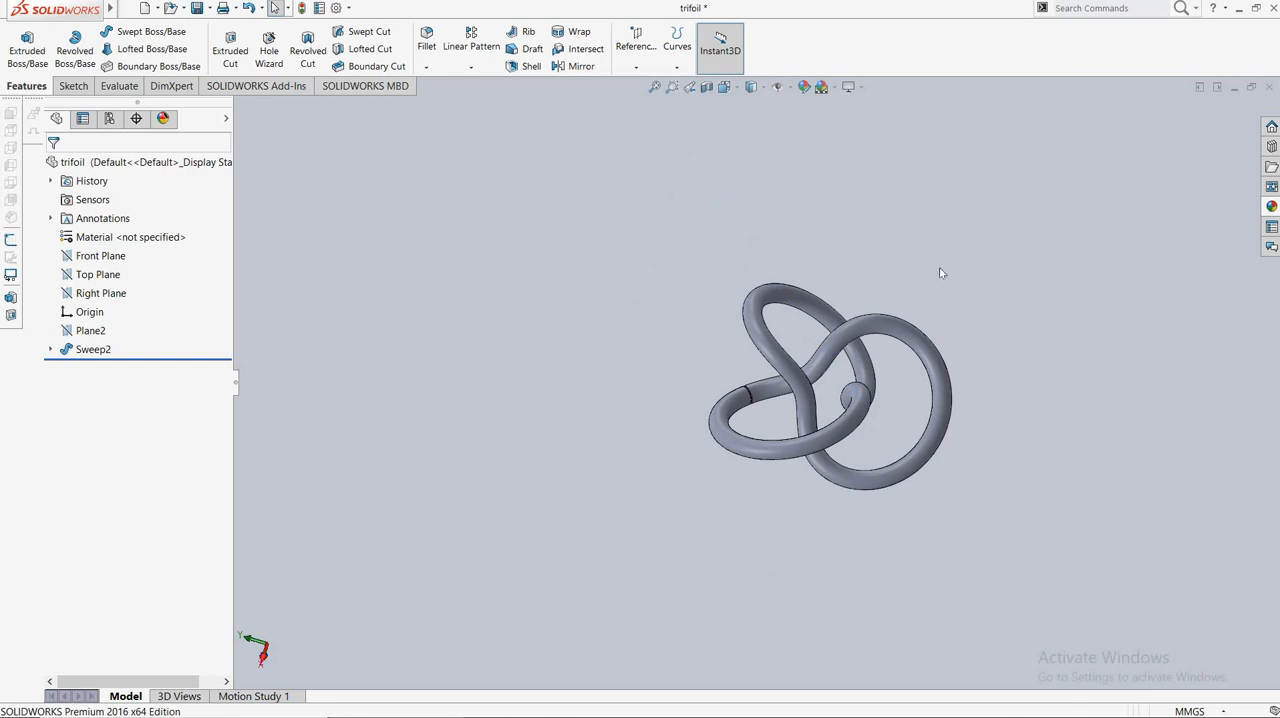
Examine the swept trefoil knot from several angles by rotating it around its vertical and horizontal axes.
{"action": "key", "text": "Down"}
{"action": "key", "text": "Down"}
{"action": "key", "text": "Down"}
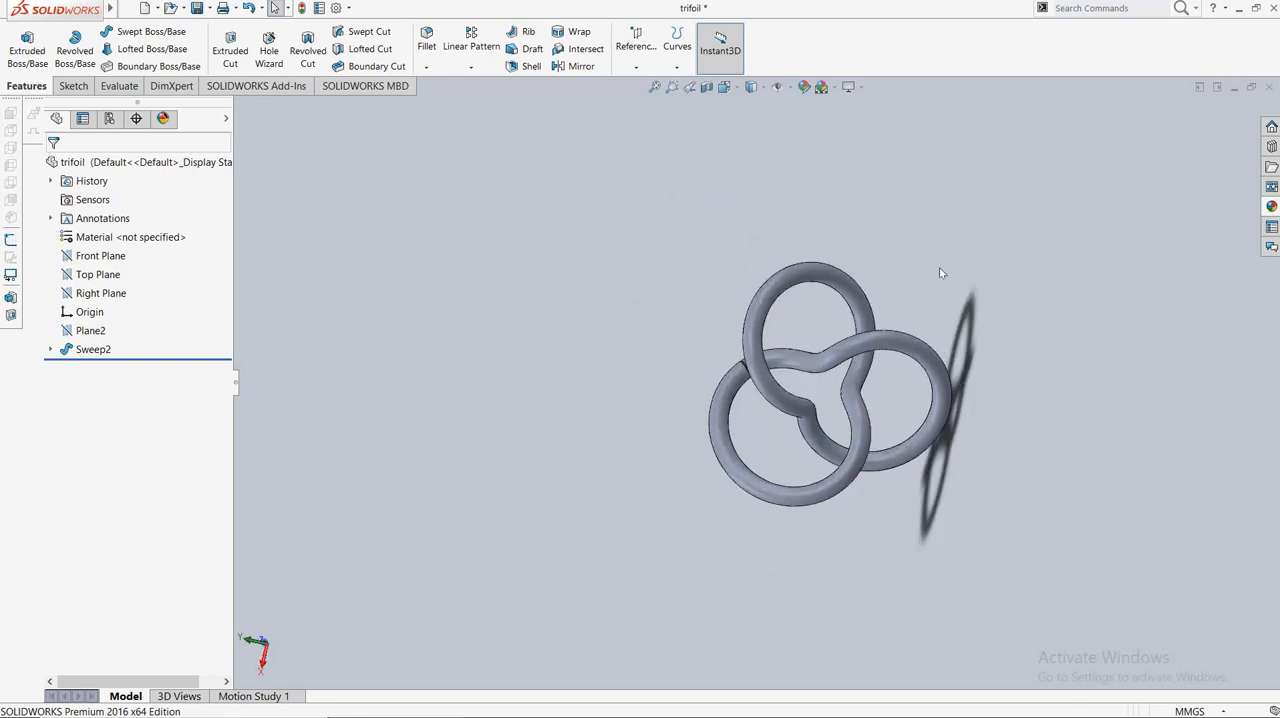
{"action": "key", "text": "Down"}
{"action": "key", "text": "Down"}
{"action": "key", "text": "Down"}
{"action": "key", "text": "Down"}
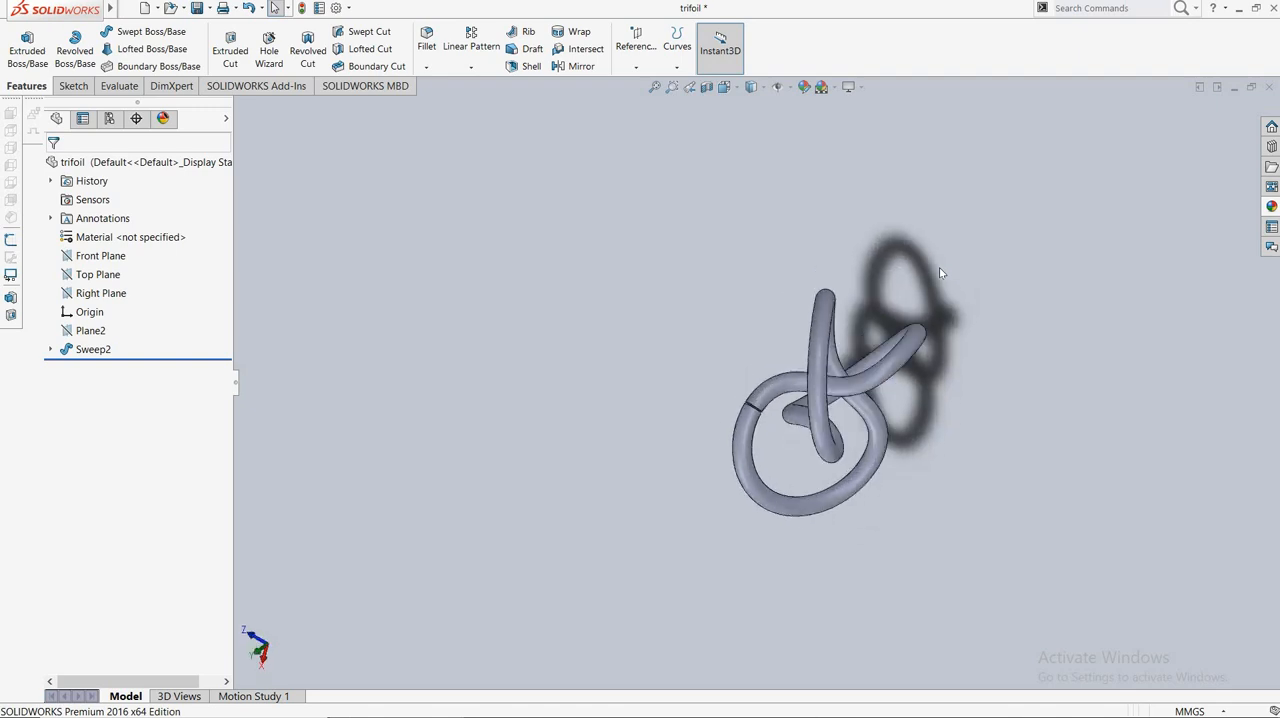
{"action": "key", "text": "Down"}
{"action": "key", "text": "Down"}
{"action": "key", "text": "Down"}
{"action": "key", "text": "Down"}
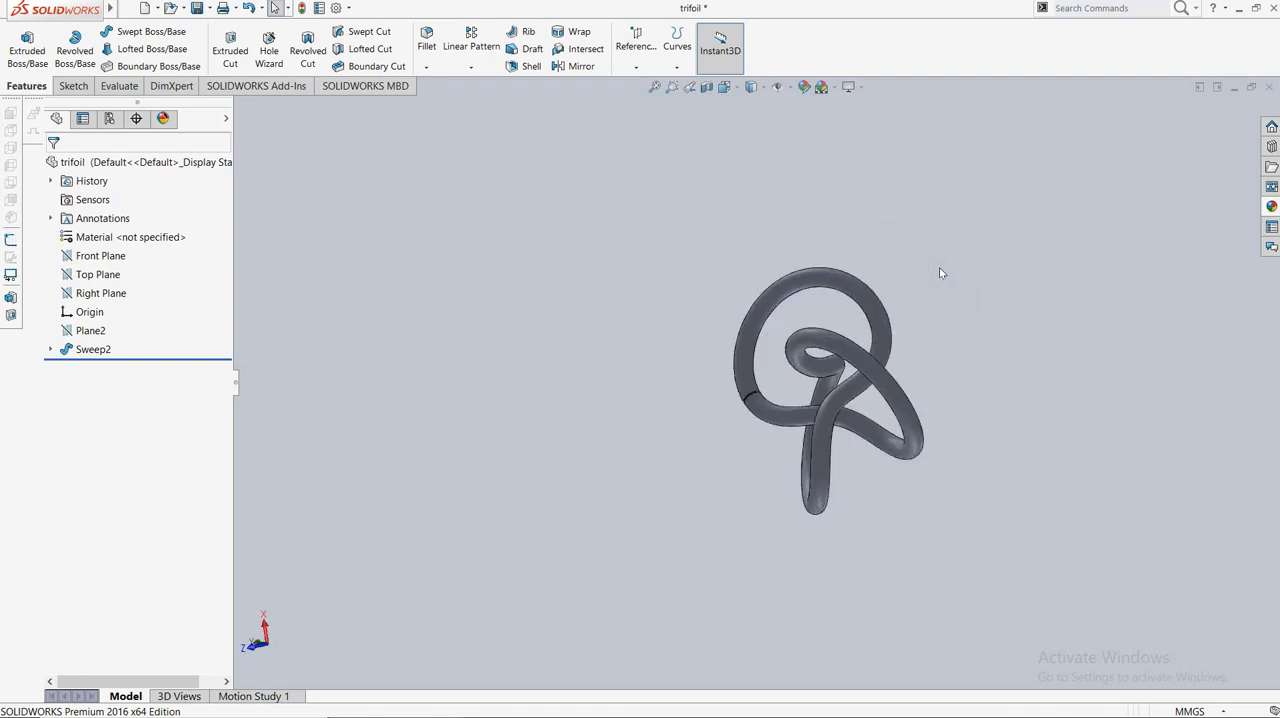
{"action": "key", "text": "Left"}
{"action": "key", "text": "Left"}
{"action": "key", "text": "Left"}
{"action": "key", "text": "Left"}
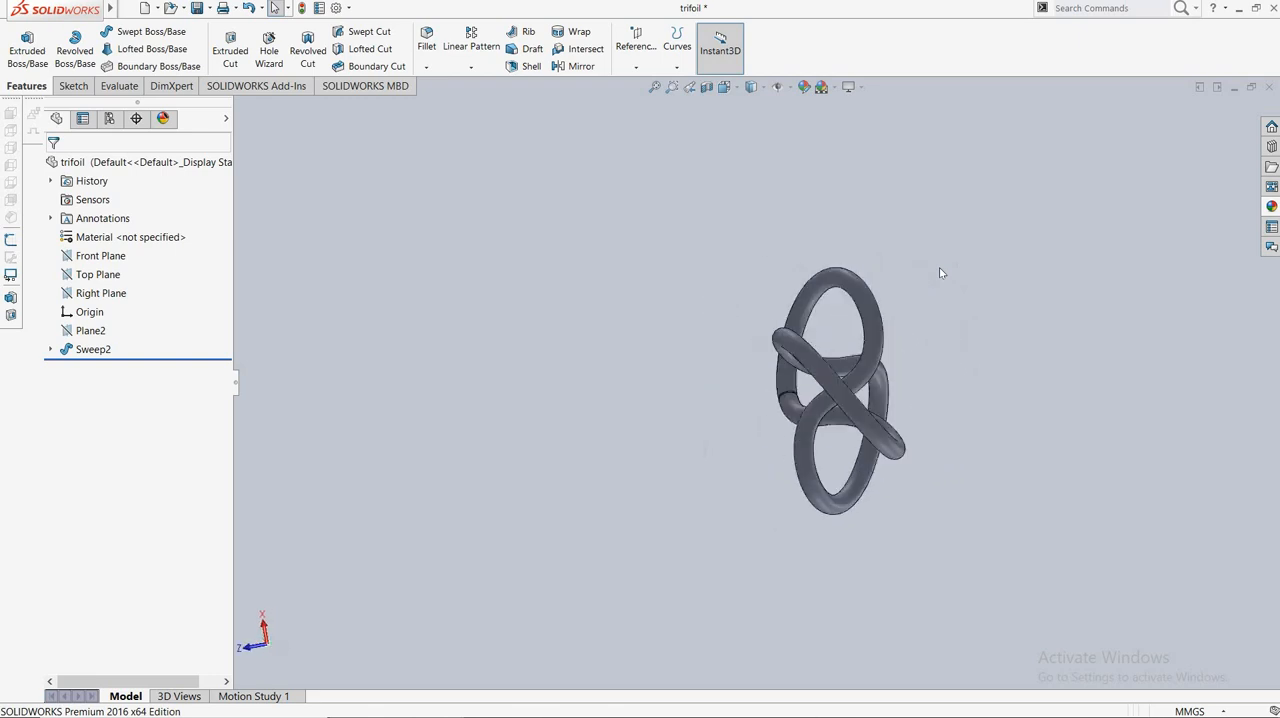
{"action": "key", "text": "Left"}
{"action": "key", "text": "Left"}
{"action": "key", "text": "Down"}
{"action": "key", "text": "Down"}
{"action": "key", "text": "Down"}
{"action": "key", "text": "Down"}
{"action": "key", "text": "Down"}
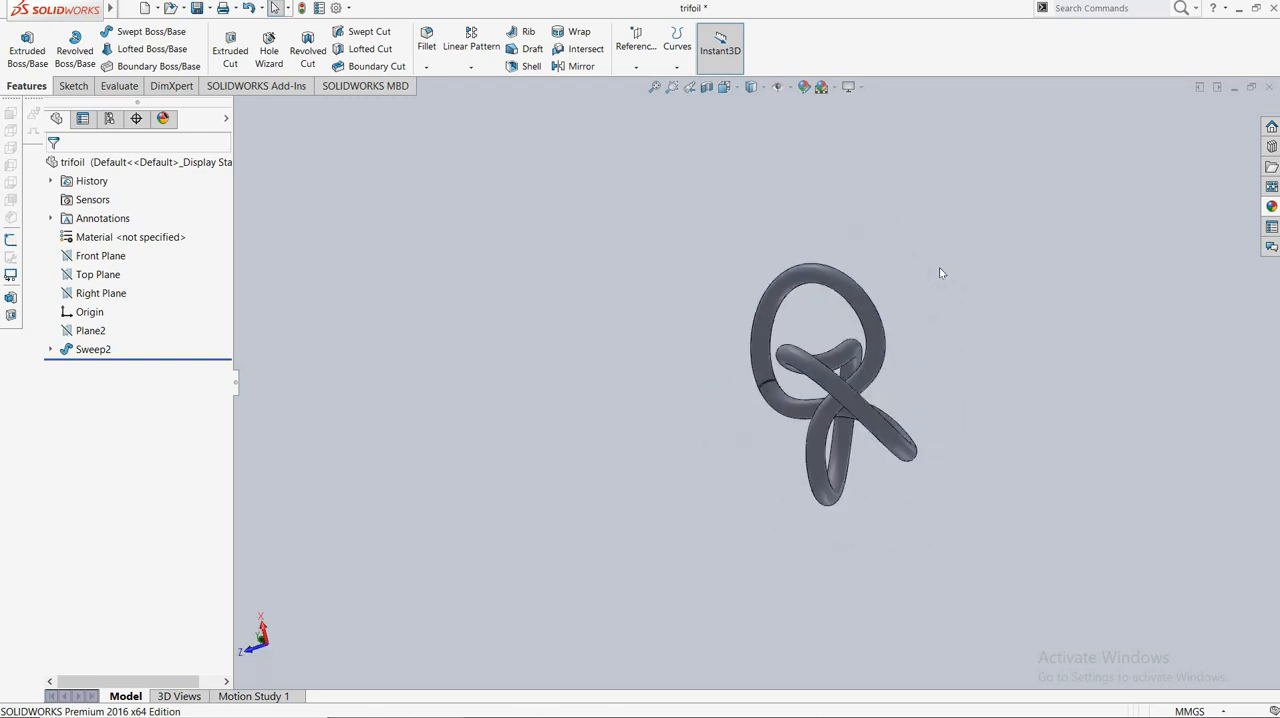
{"action": "key", "text": "Left"}
{"action": "key", "text": "Left"}
{"action": "key", "text": "Left"}
{"action": "key", "text": "Left"}
{"action": "key", "text": "Left"}
{"action": "key", "text": "Left"}
{"action": "key", "text": "Left"}
{"action": "key", "text": "Left"}
{"action": "key", "text": "Up"}
{"action": "key", "text": "Up"}
{"action": "key", "text": "Down"}
{"action": "key", "text": "Down"}
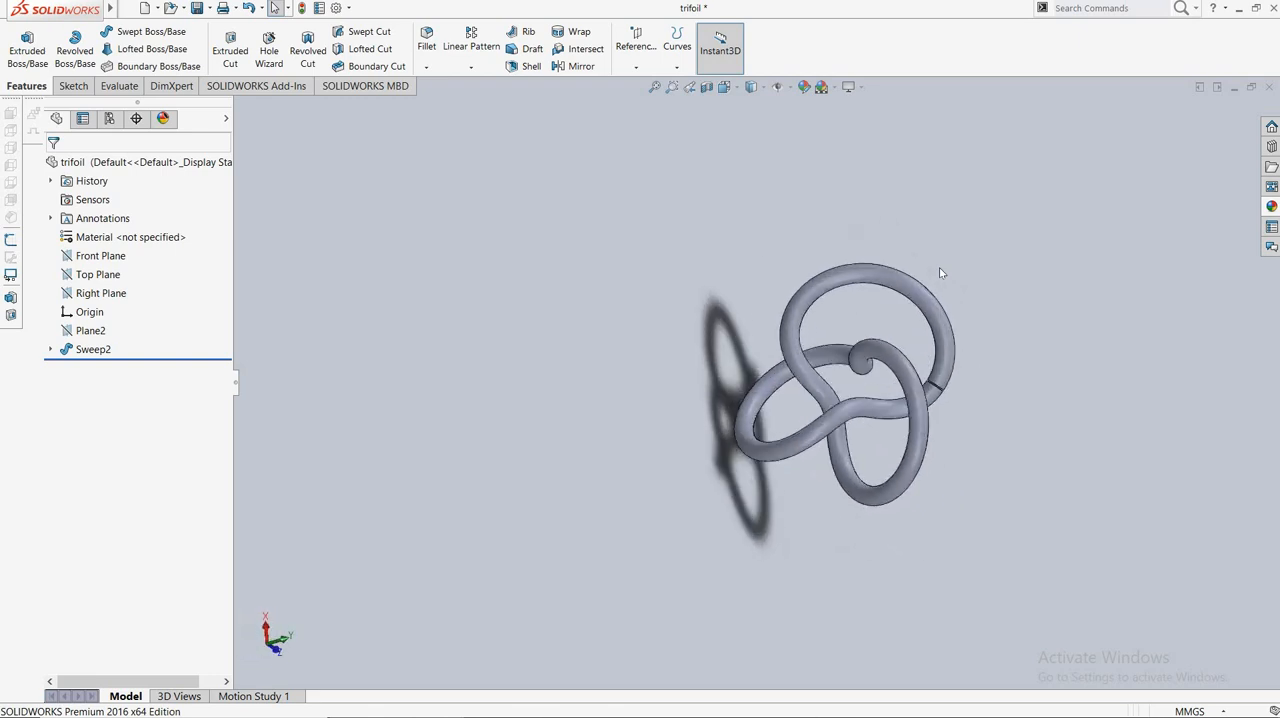
{"action": "key", "text": "Left"}
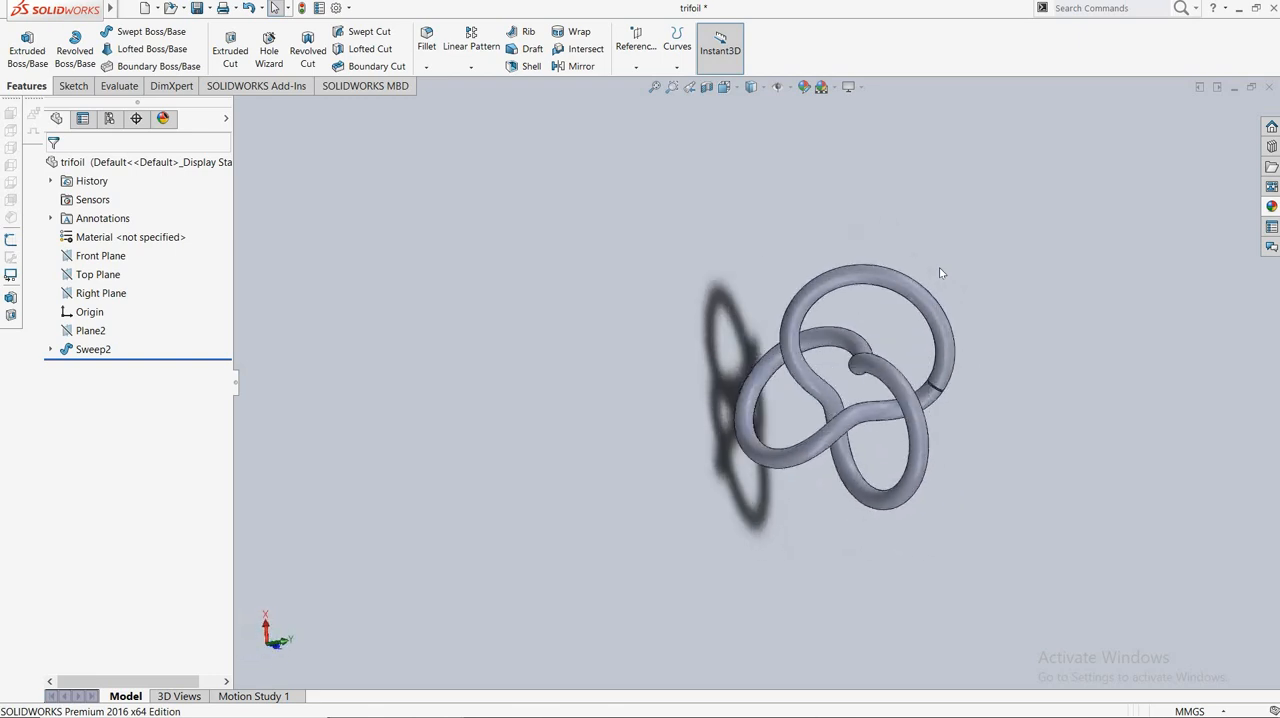
Open the part's appearance for editing and browse the low, medium and high gloss plastic finishes.
{"action": "left_click", "coordinate": [808, 93]}
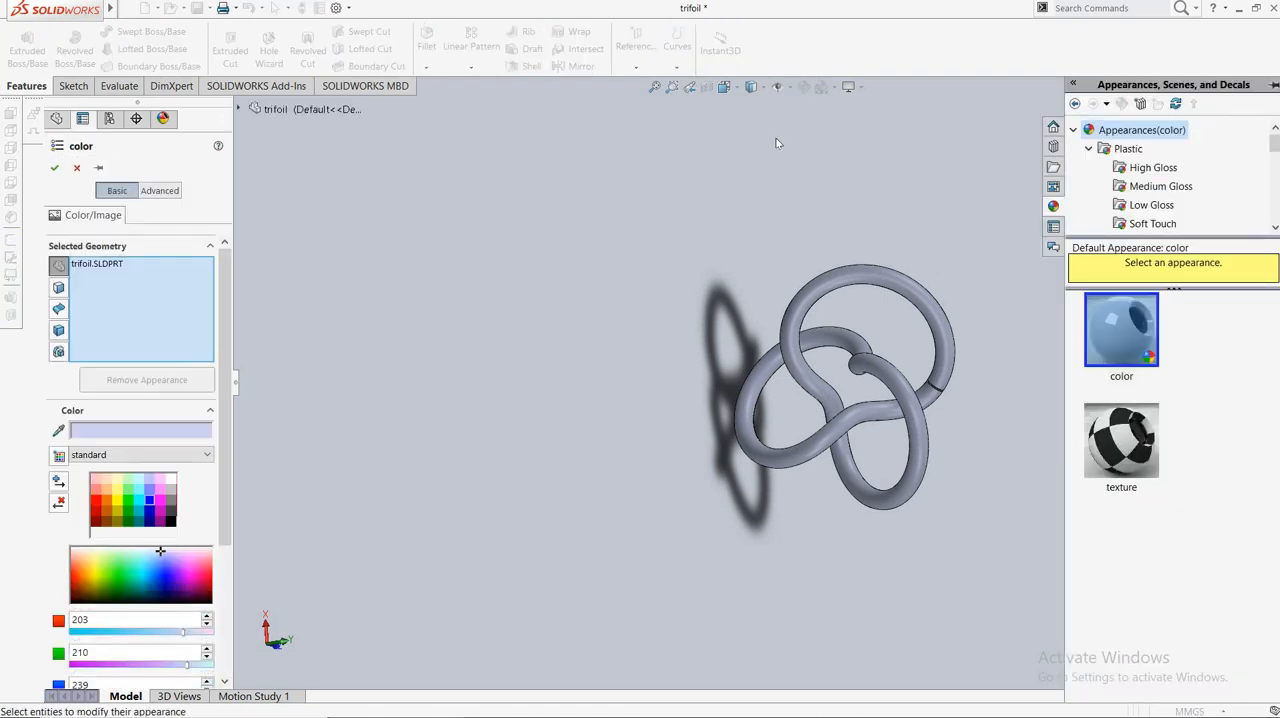
{"action": "left_click", "coordinate": [1150, 206]}
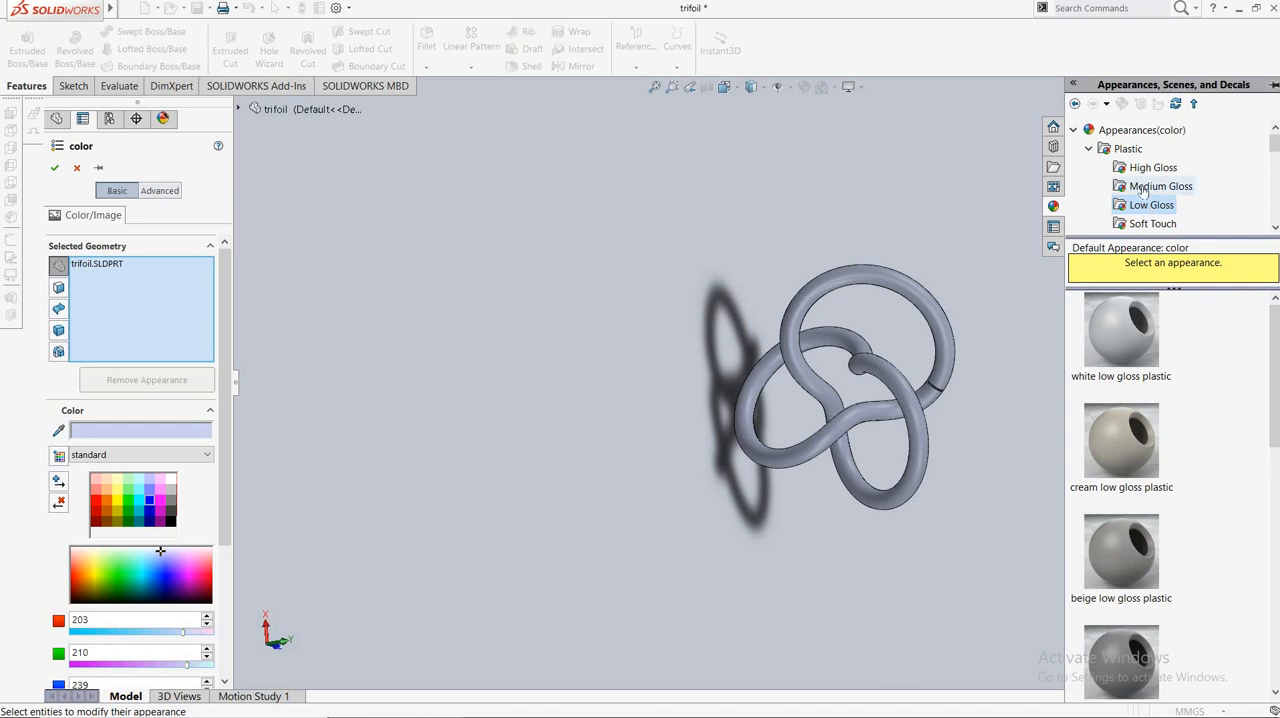
{"action": "left_click", "coordinate": [1143, 188]}
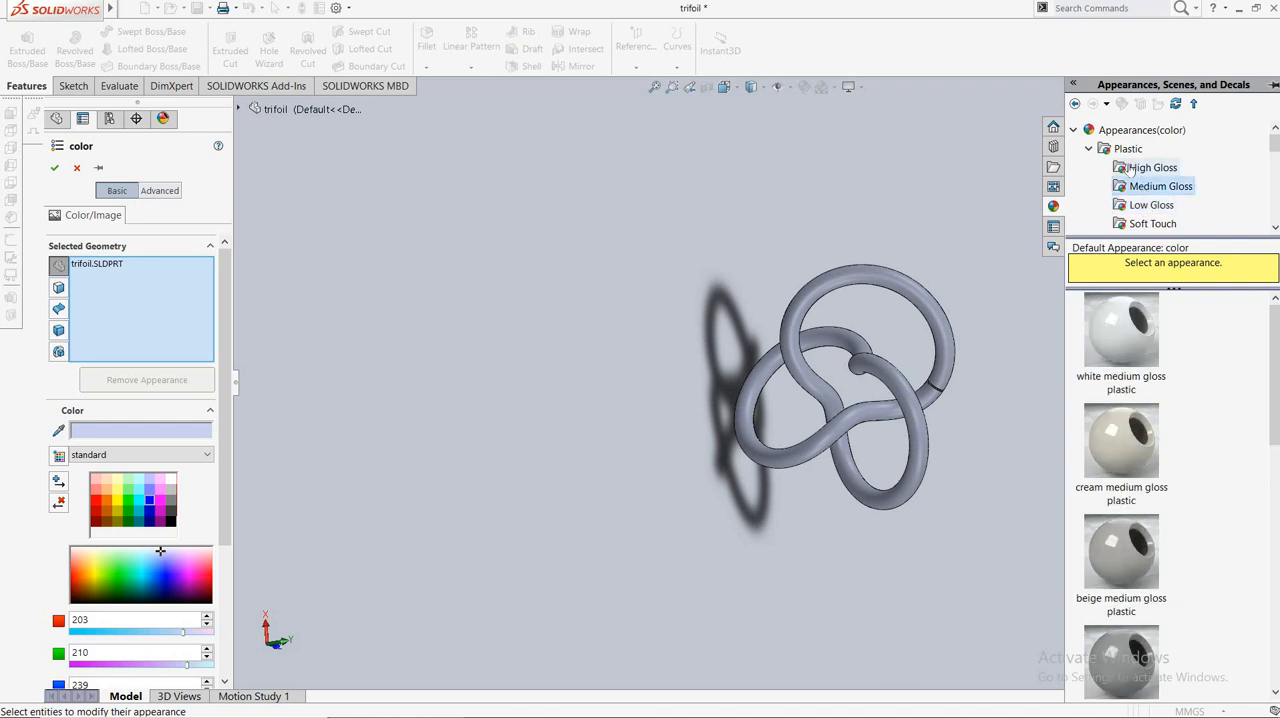
{"action": "left_click", "coordinate": [1130, 170]}
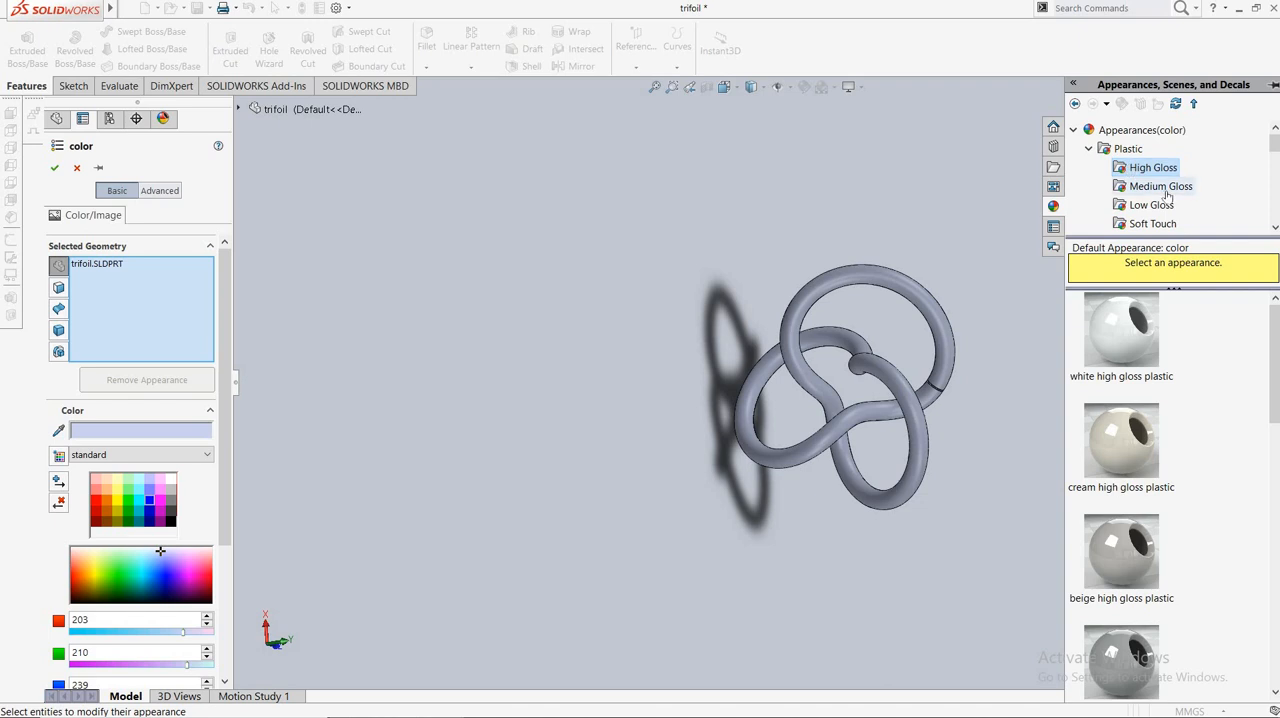
{"action": "left_click", "coordinate": [1163, 190]}
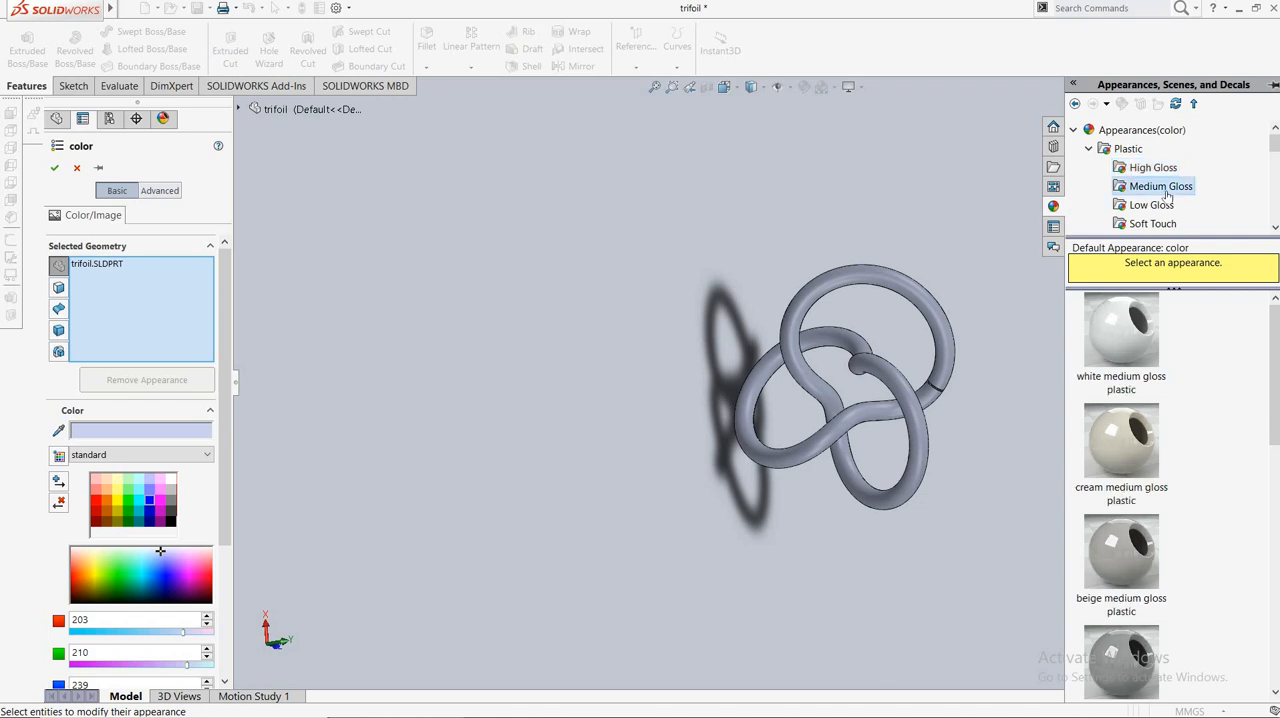
{"action": "left_click", "coordinate": [1089, 149]}
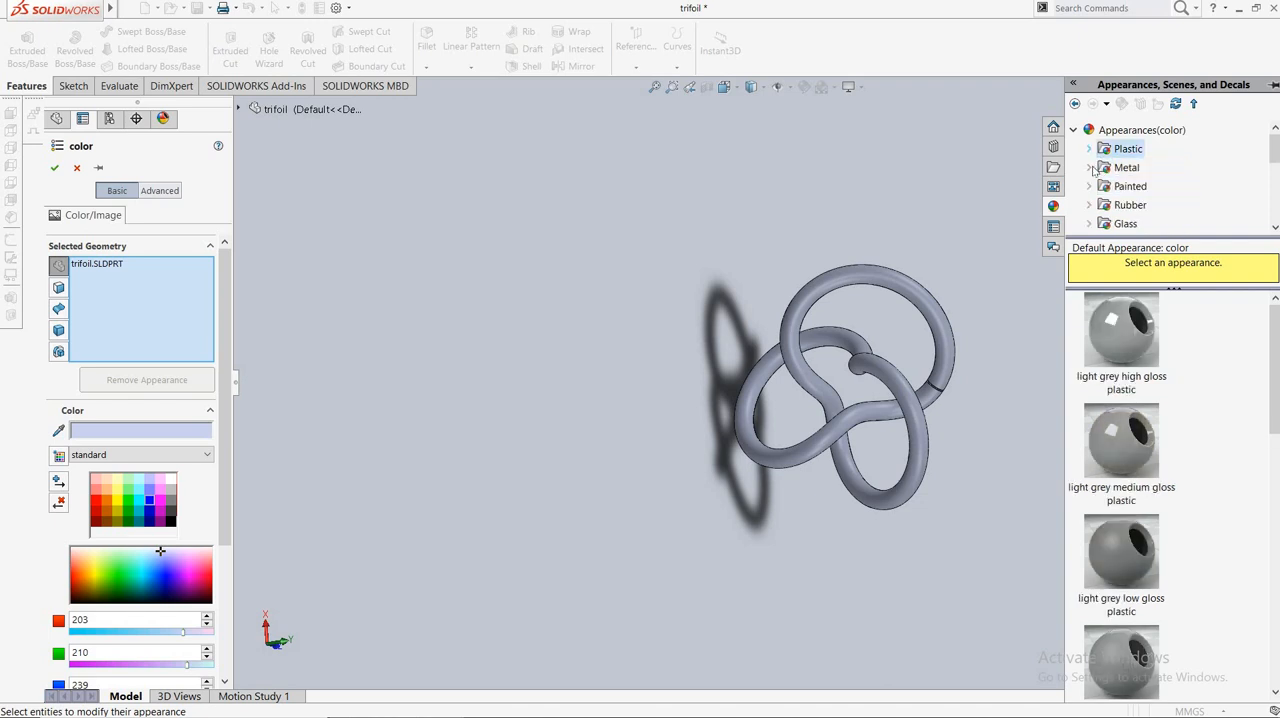
Apply the polished steel appearance to the whole part and set its colour to blue from the standard swatches.
{"action": "left_click", "coordinate": [1092, 168]}
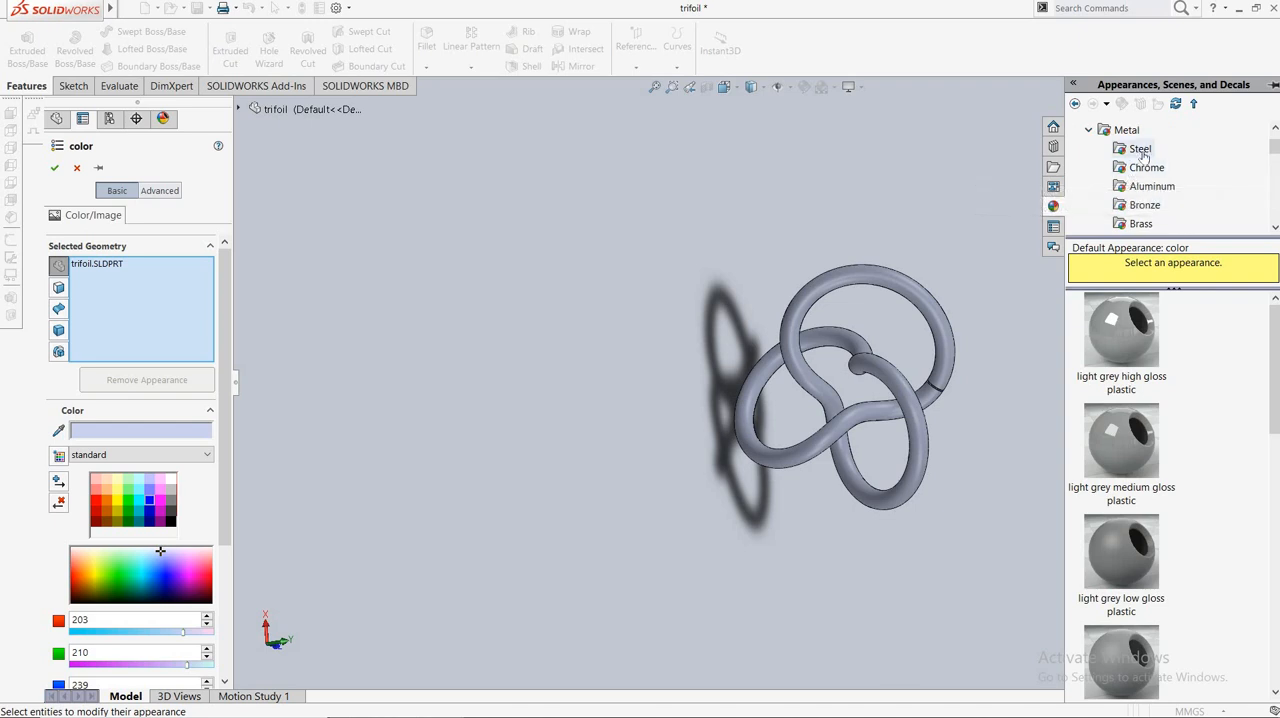
{"action": "left_click", "coordinate": [1141, 151]}
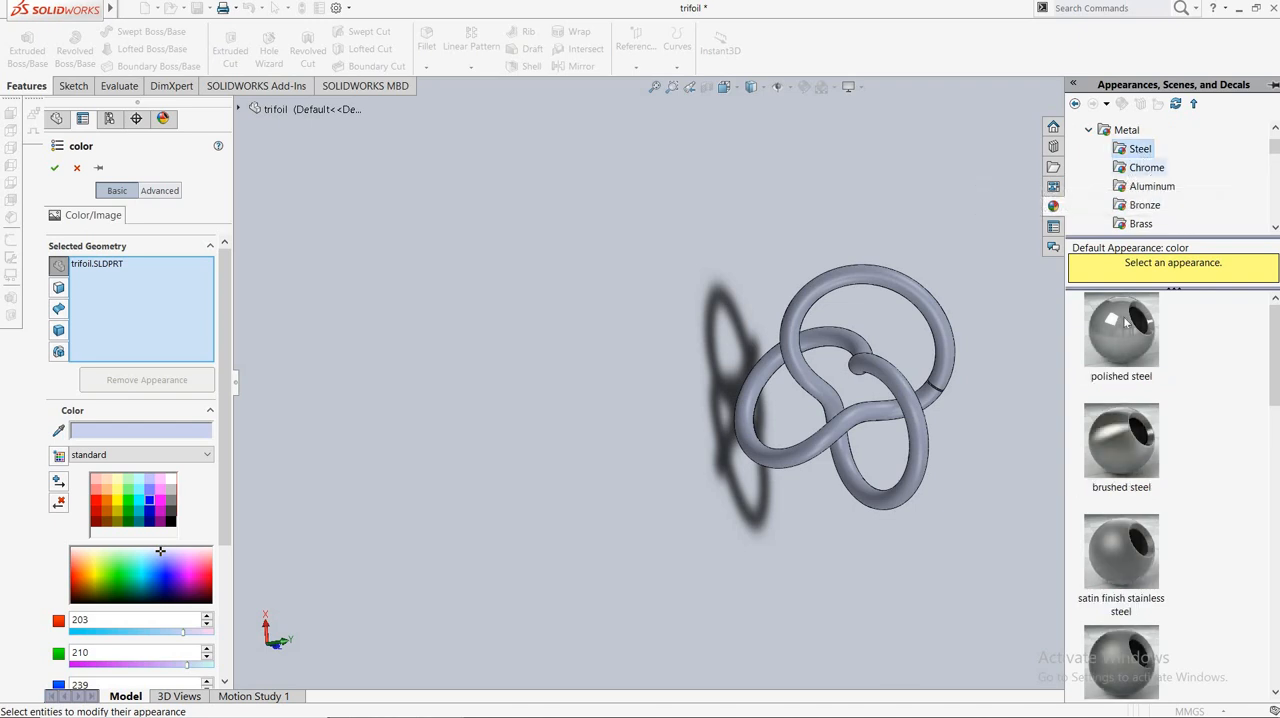
{"action": "mouse_move", "coordinate": [1144, 337]}
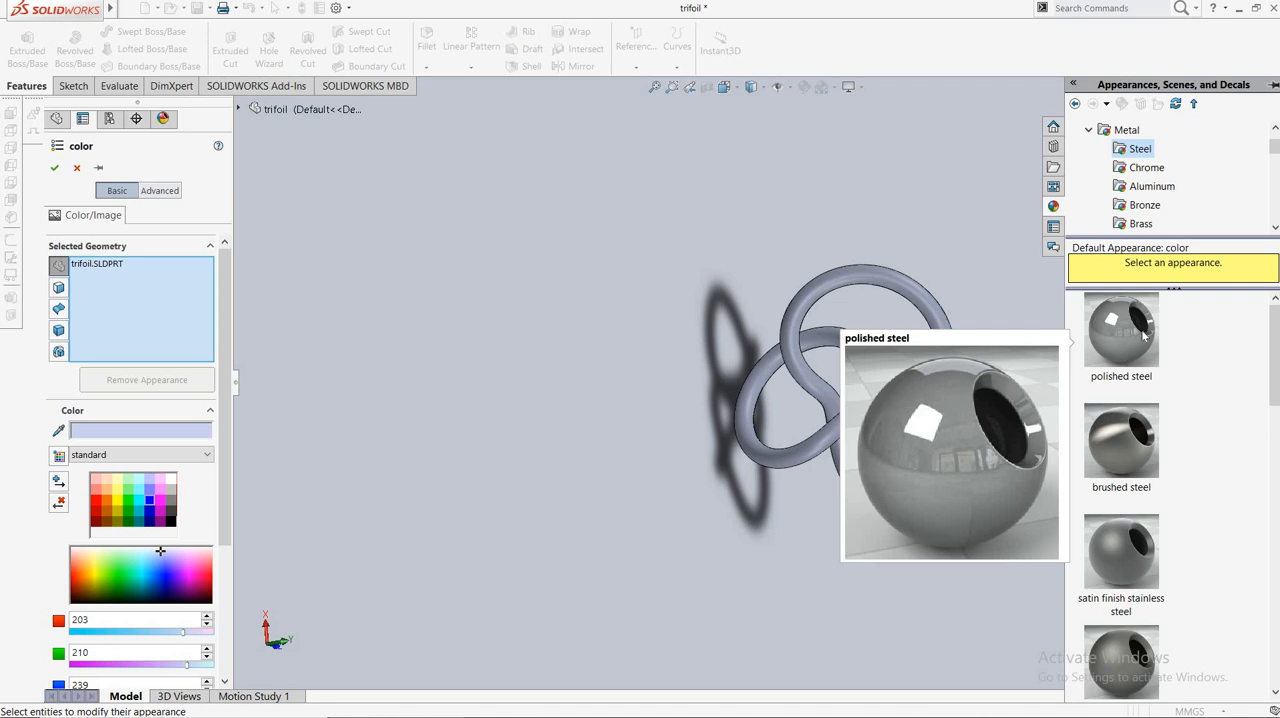
{"action": "left_click_drag", "start_coordinate": [1144, 337], "coordinate": [945, 355]}
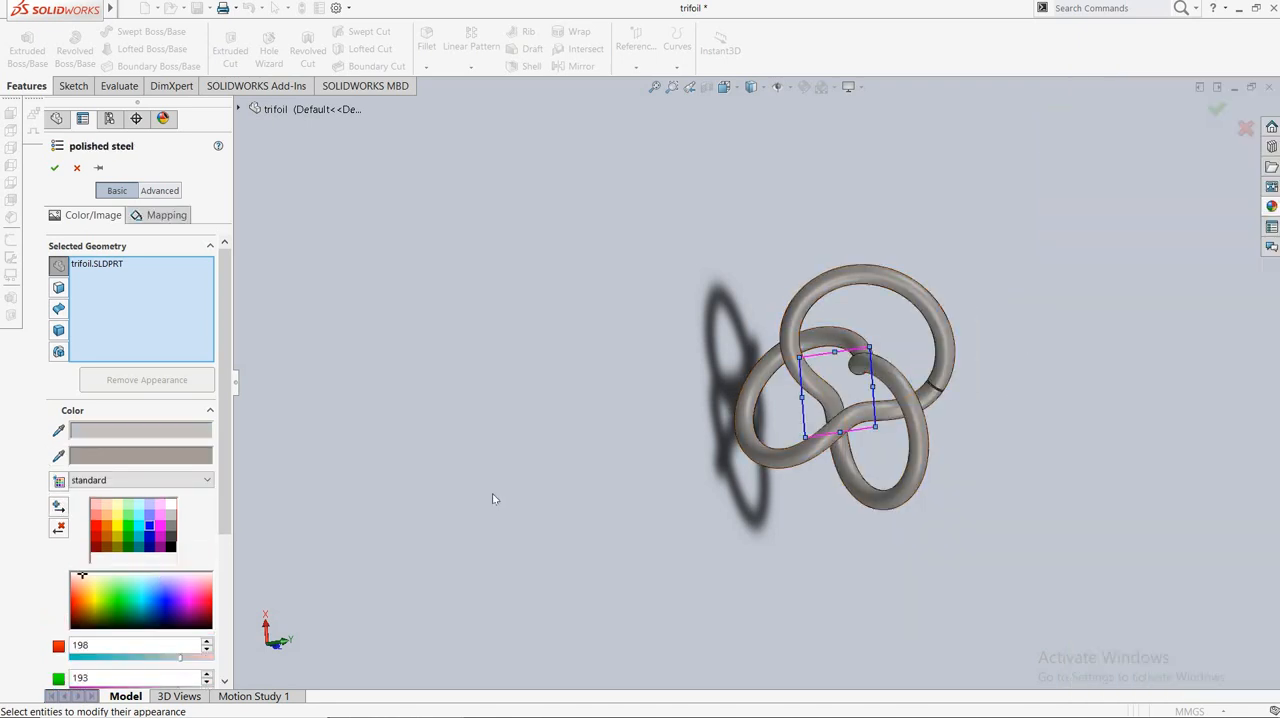
{"action": "left_click", "coordinate": [152, 522]}
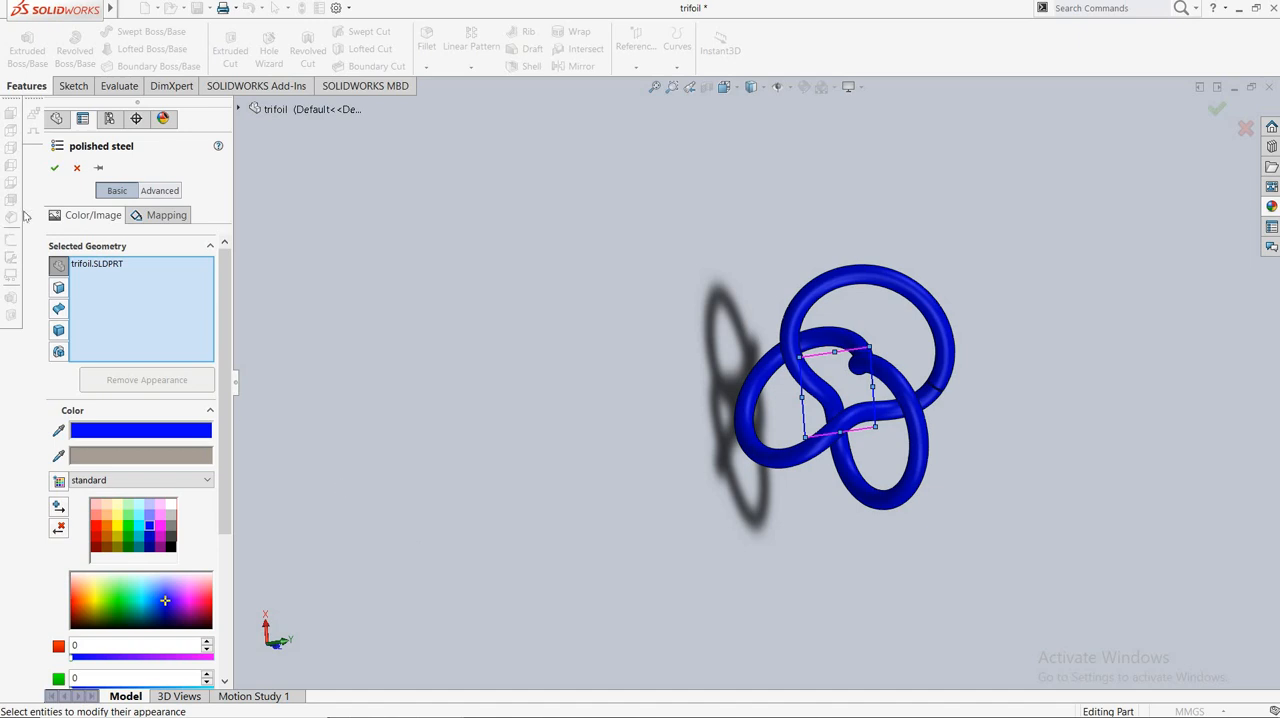
{"action": "left_click", "coordinate": [57, 168]}
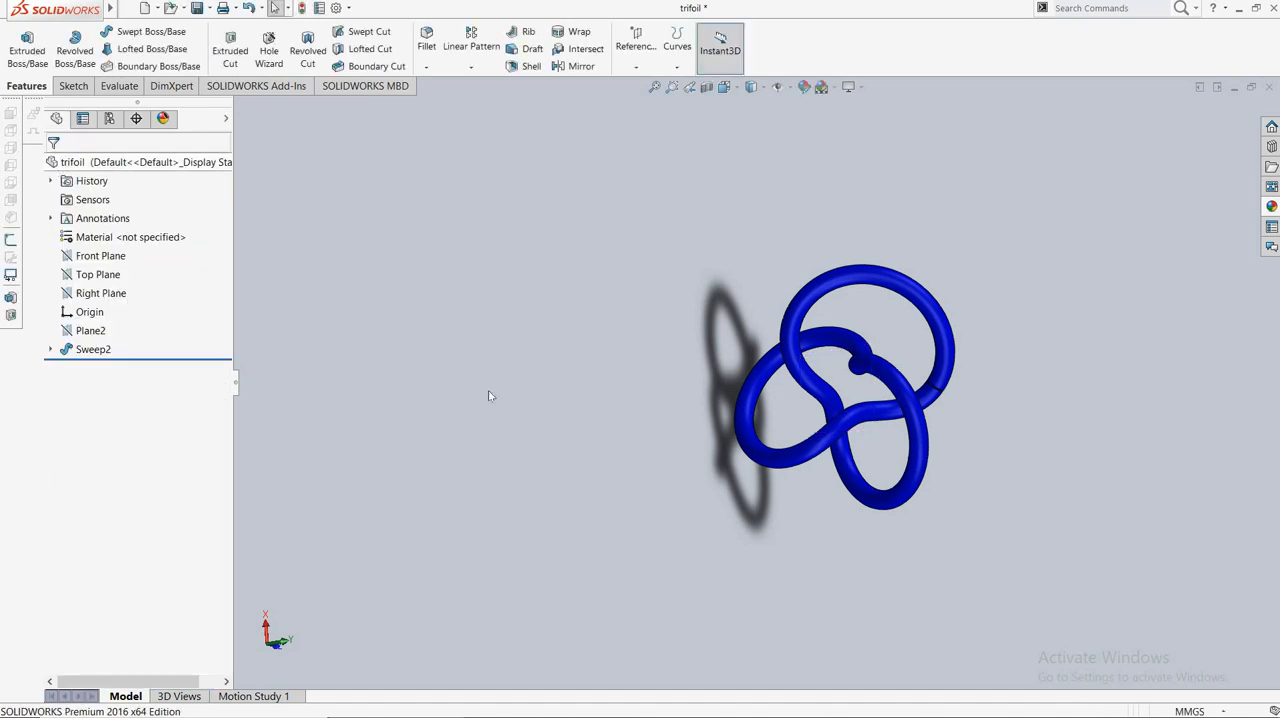
Inspect the blue trefoil knot up close and from several angles, including the small gap between its ends.
{"action": "scroll", "coordinate": [651, 388], "scroll_direction": "down", "scroll_amount": 3}
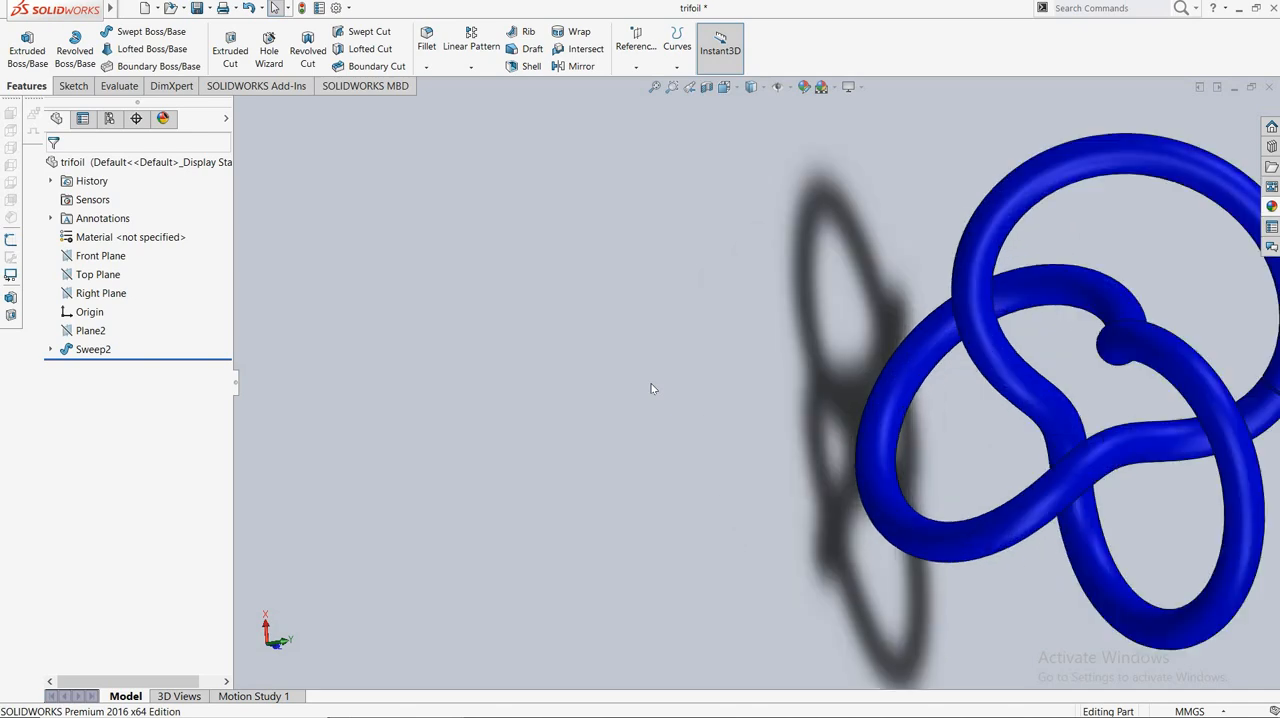
{"action": "right_click", "coordinate": [790, 318]}
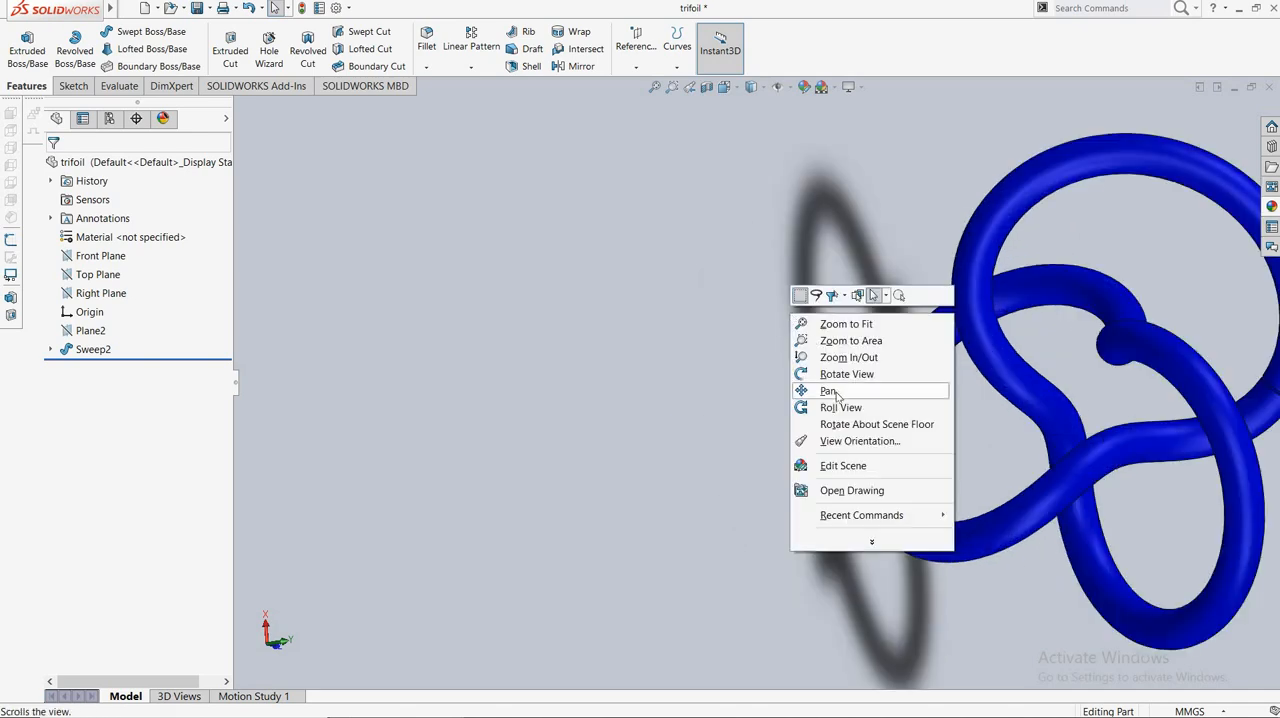
{"action": "left_click", "coordinate": [845, 395]}
{"action": "left_click_drag", "start_coordinate": [888, 294], "coordinate": [488, 301]}
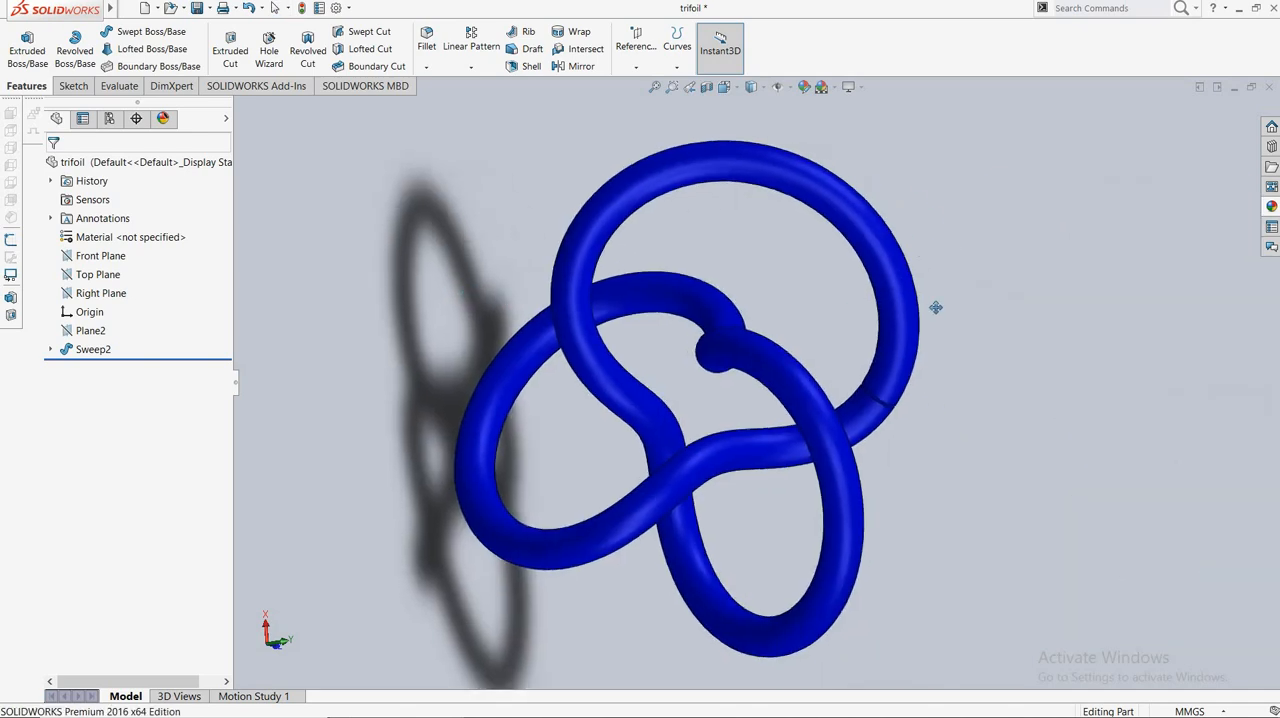
{"action": "key", "text": "Right"}
{"action": "key", "text": "Right"}
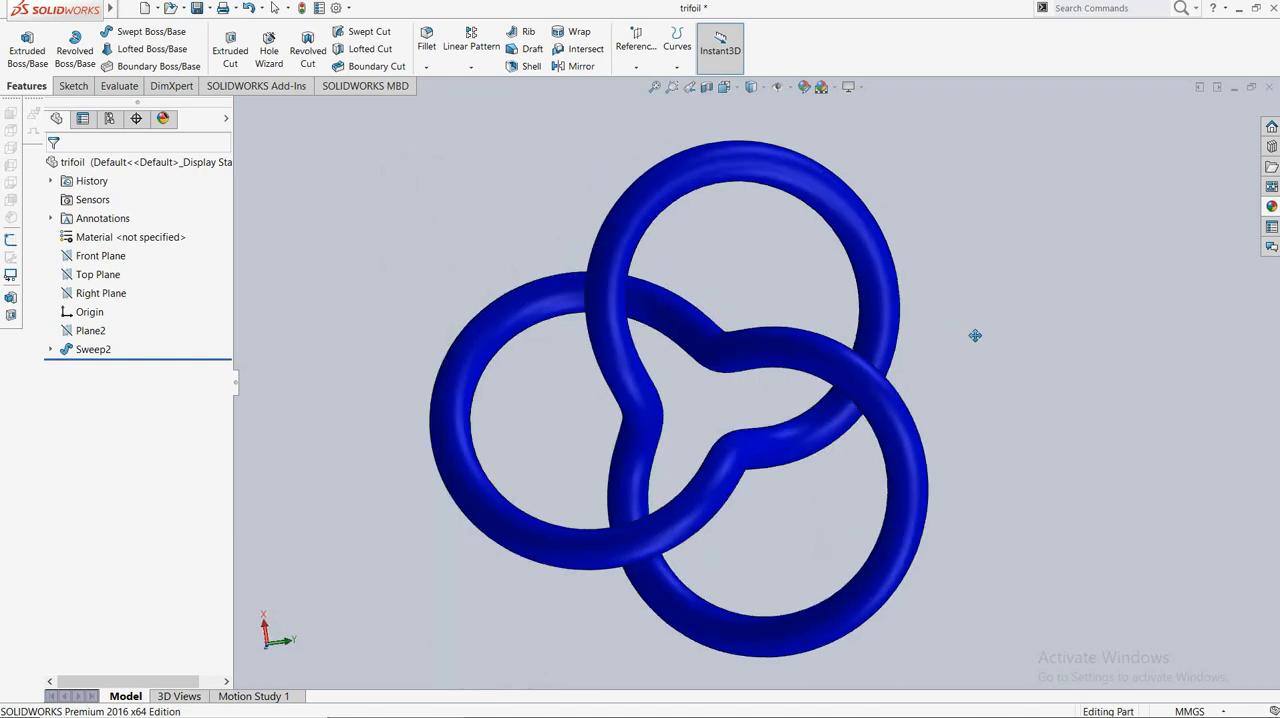
{"action": "key", "text": "Right"}
{"action": "key", "text": "Right"}
{"action": "key", "text": "Right"}
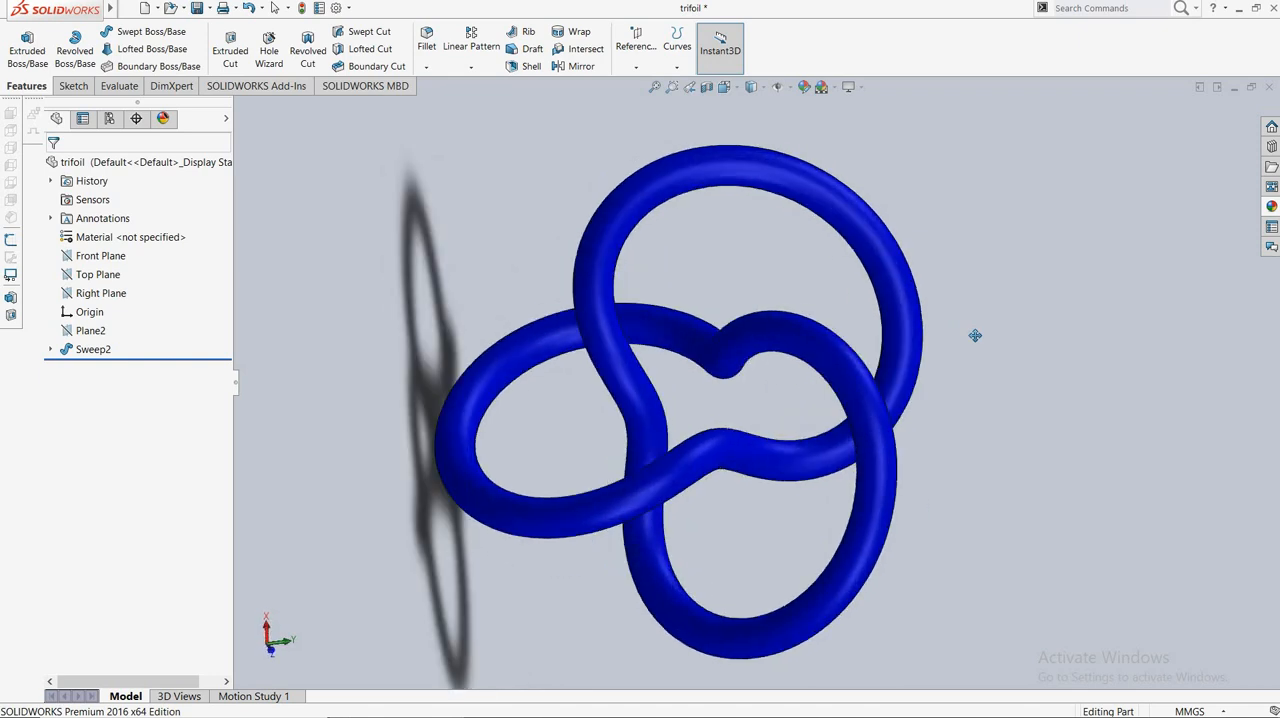
{"action": "key", "text": "Right"}
{"action": "key", "text": "Right"}
{"action": "key", "text": "Right"}
{"action": "key", "text": "Right"}
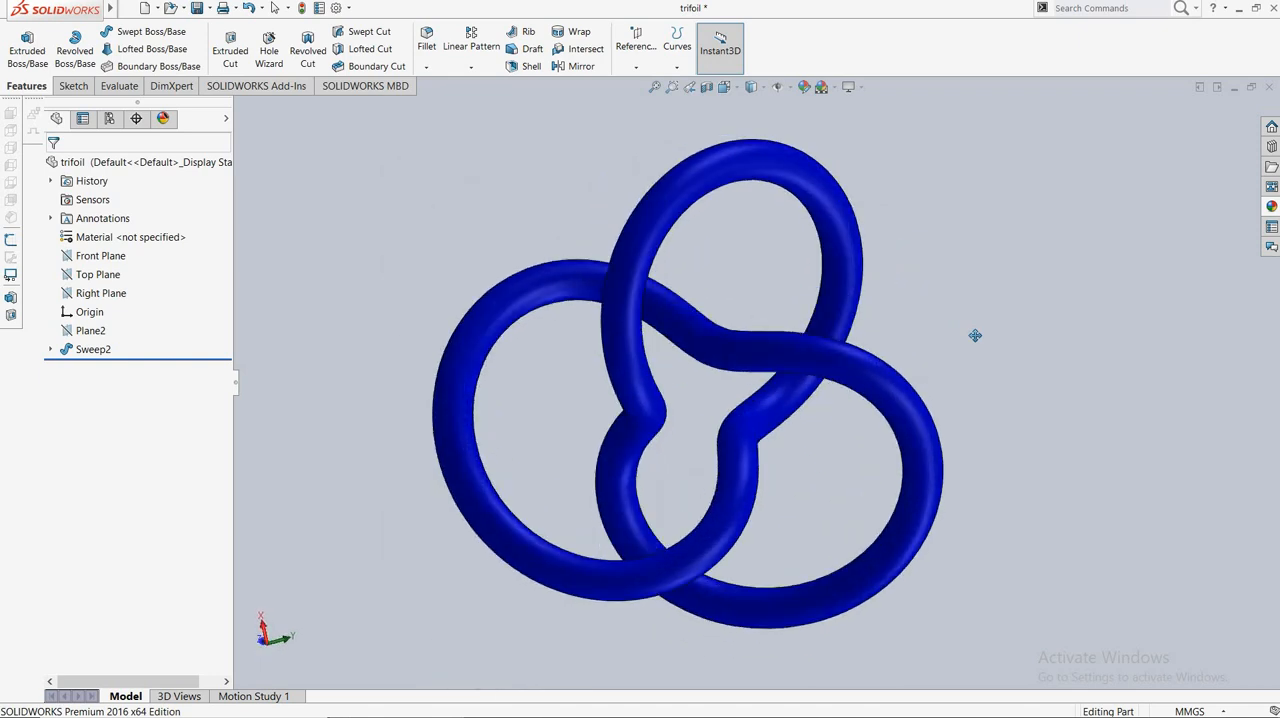
{"action": "key", "text": "Right"}
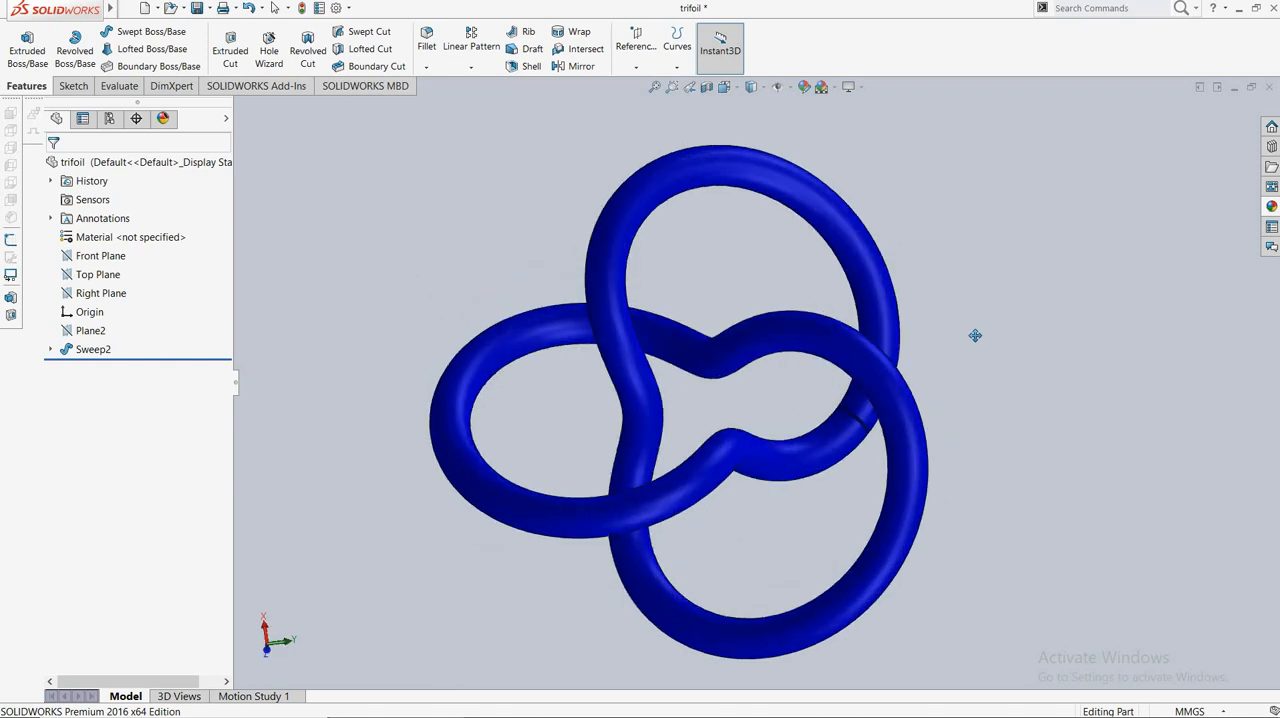
{"action": "scroll", "coordinate": [975, 335], "scroll_direction": "down", "scroll_amount": 2}
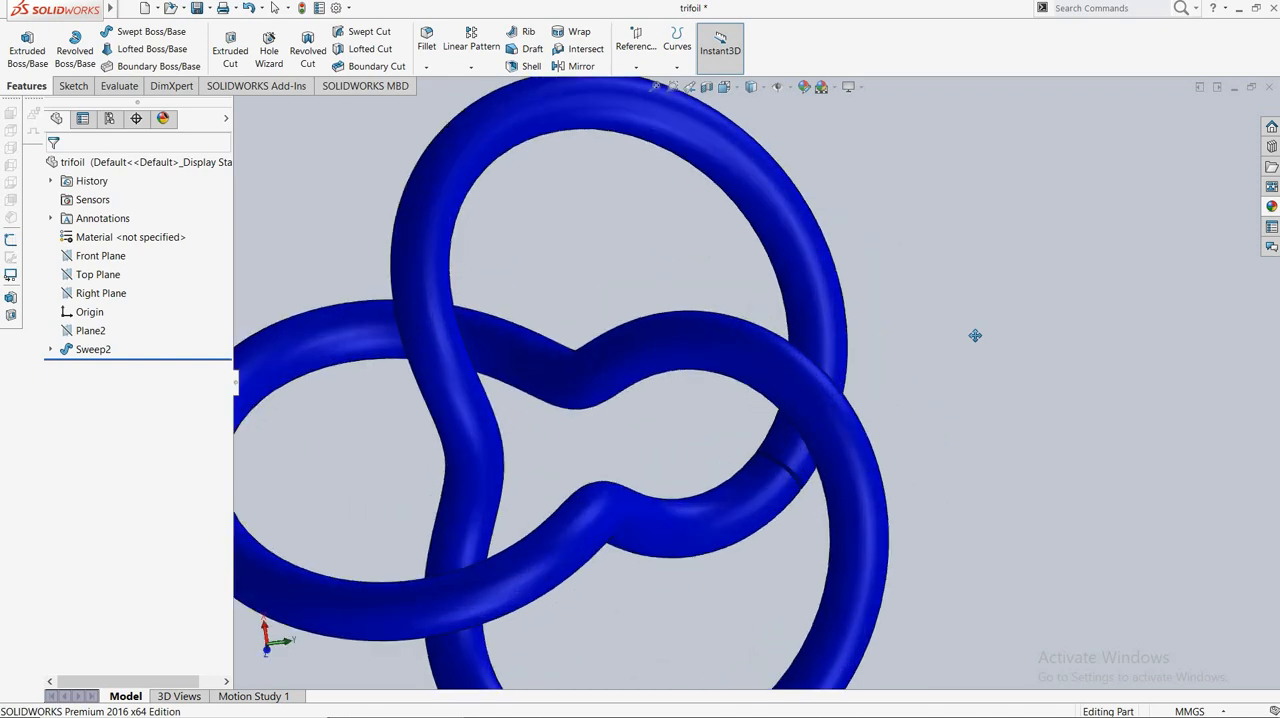
{"action": "left_click_drag", "start_coordinate": [927, 324], "coordinate": [1157, 273]}
{"action": "scroll", "coordinate": [1036, 301], "scroll_direction": "up", "scroll_amount": 6}
{"action": "scroll", "coordinate": [1036, 301], "scroll_direction": "down", "scroll_amount": 7}
{"action": "scroll", "coordinate": [1157, 272], "scroll_direction": "up", "scroll_amount": 1}
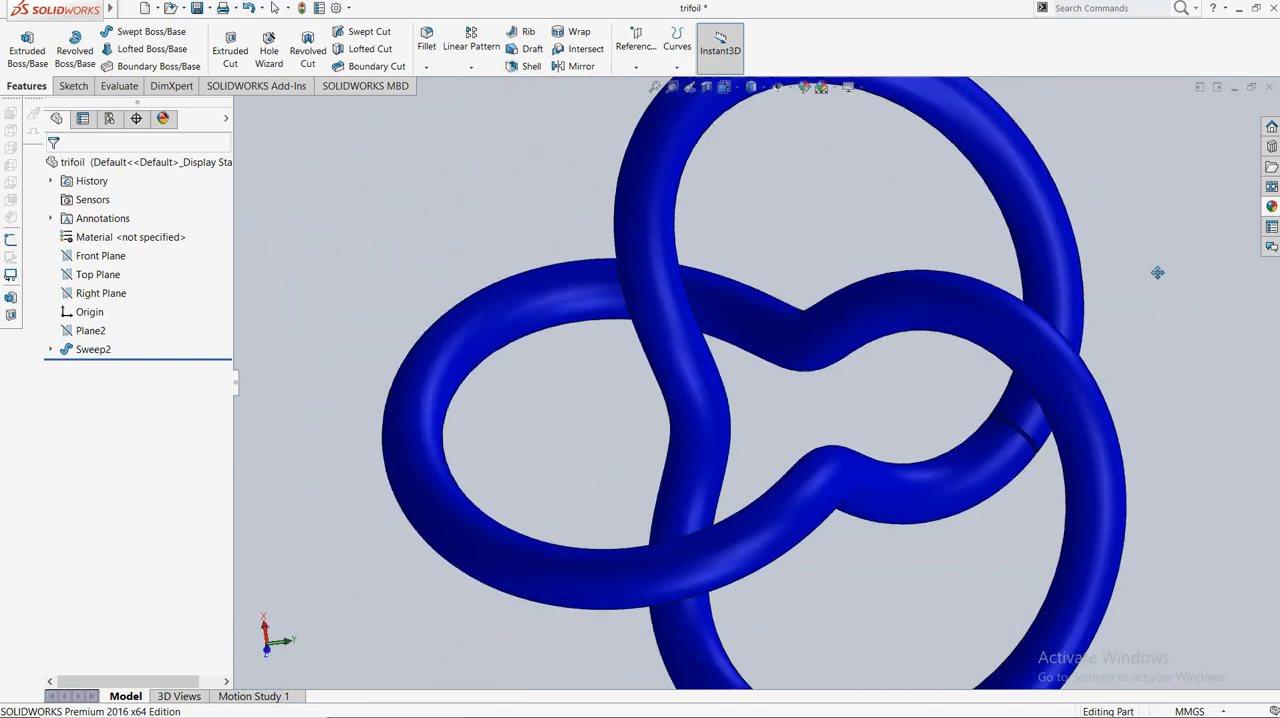
{"action": "scroll", "coordinate": [1157, 272], "scroll_direction": "up", "scroll_amount": 2}
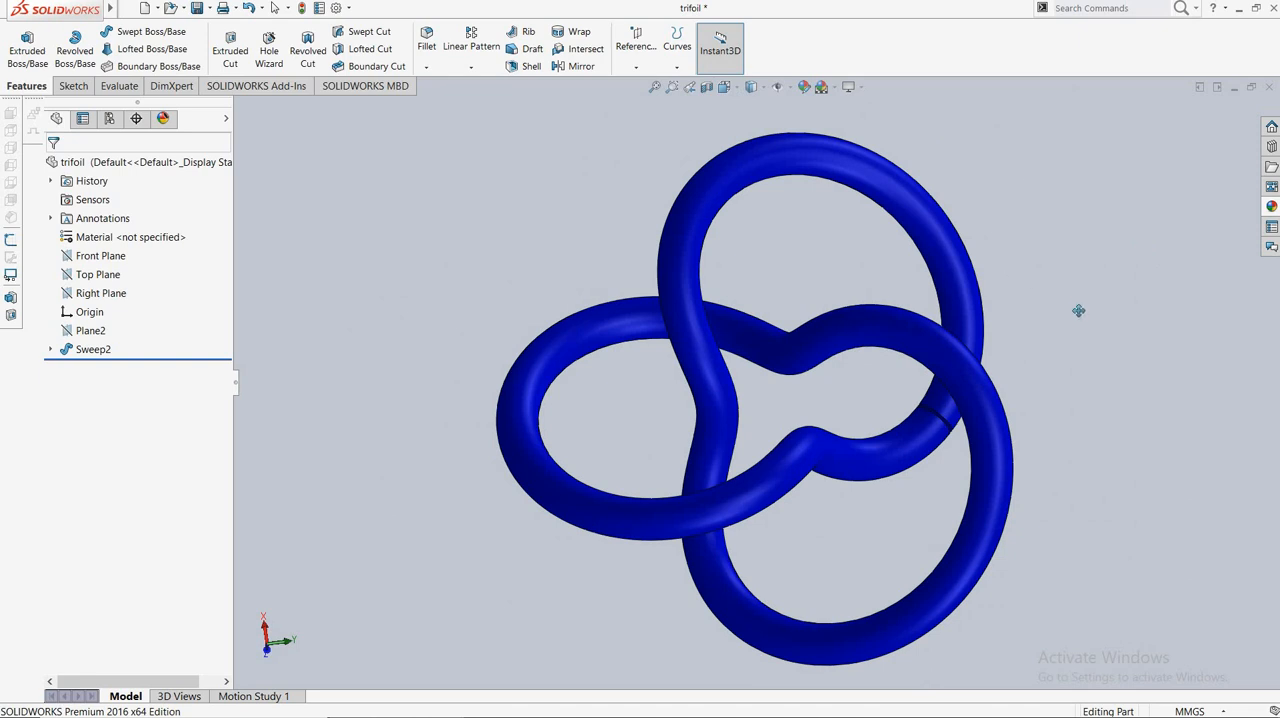
{"action": "key", "text": "Escape"}
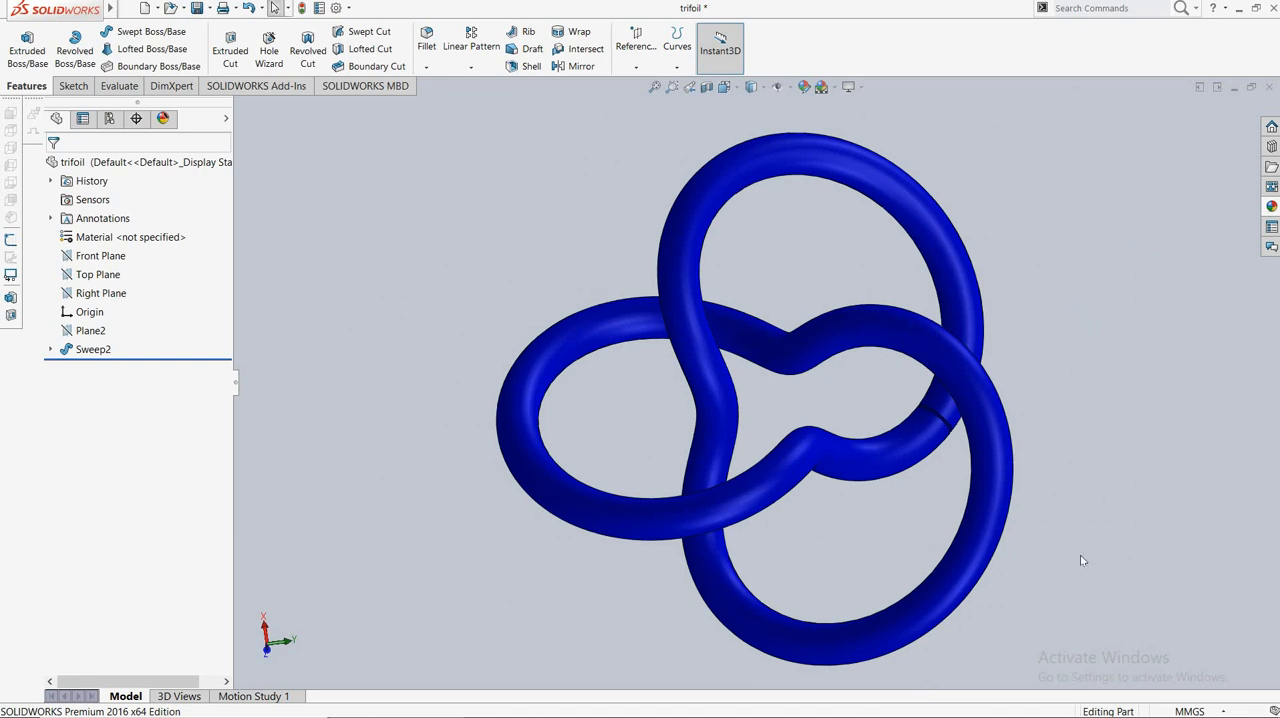